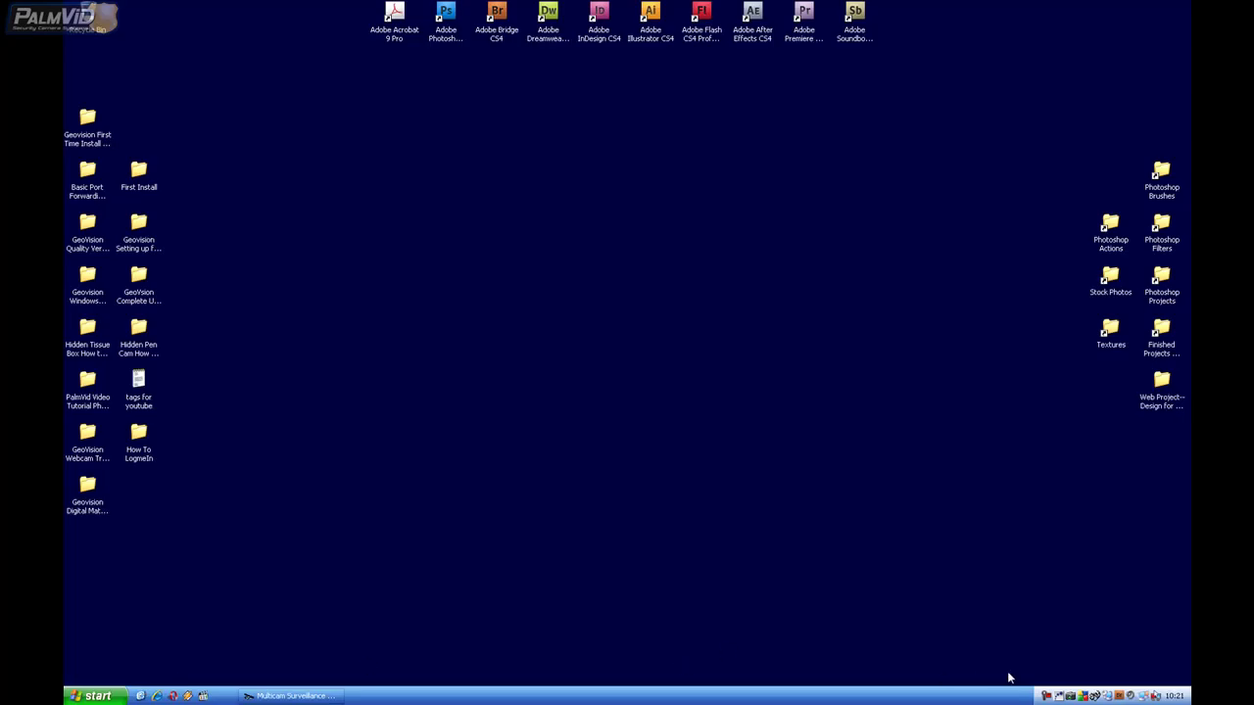
Step: Open the DDNS client window, select its failure message, then close the window
double_click(1095, 696)
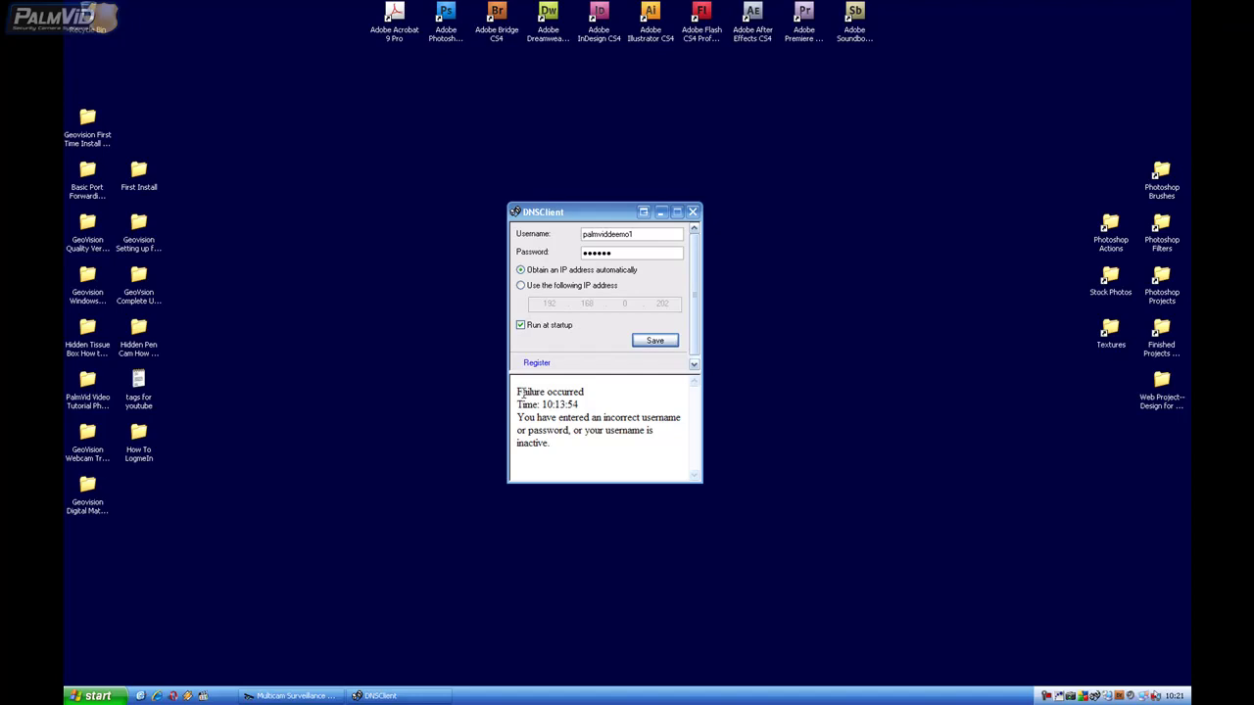
drag(517, 392, 570, 402)
click(595, 423)
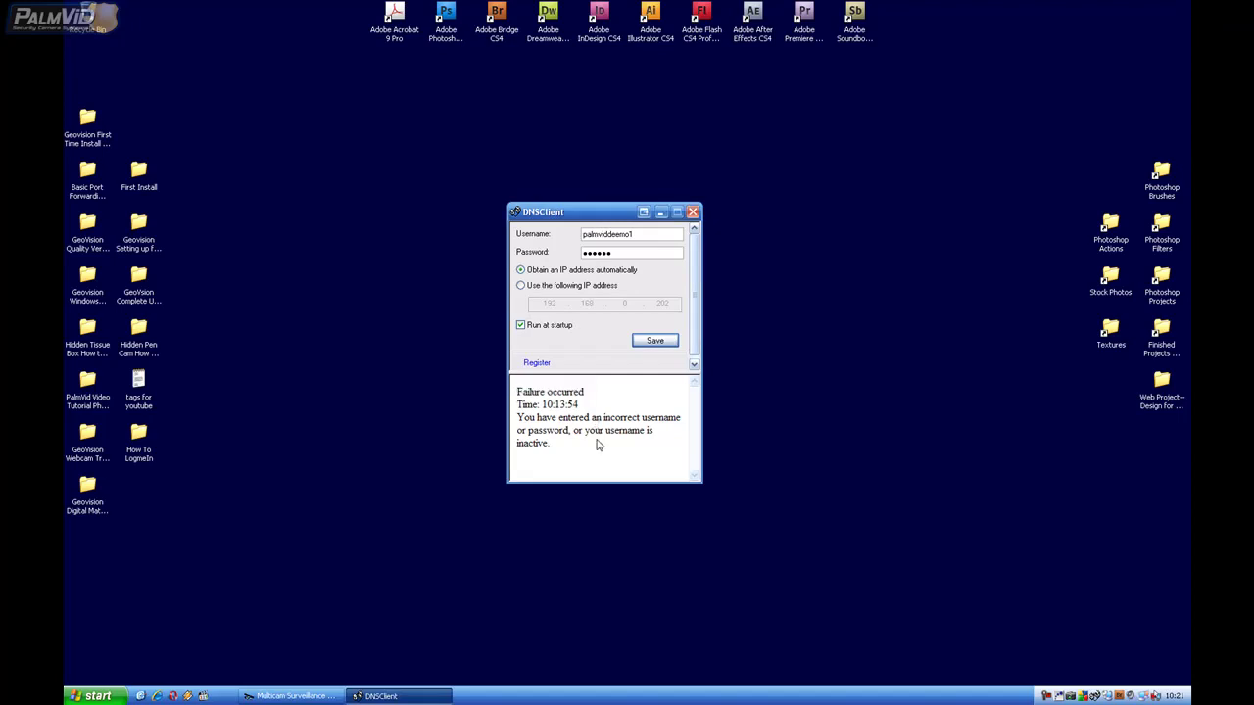
drag(586, 453, 526, 400)
drag(547, 459, 527, 397)
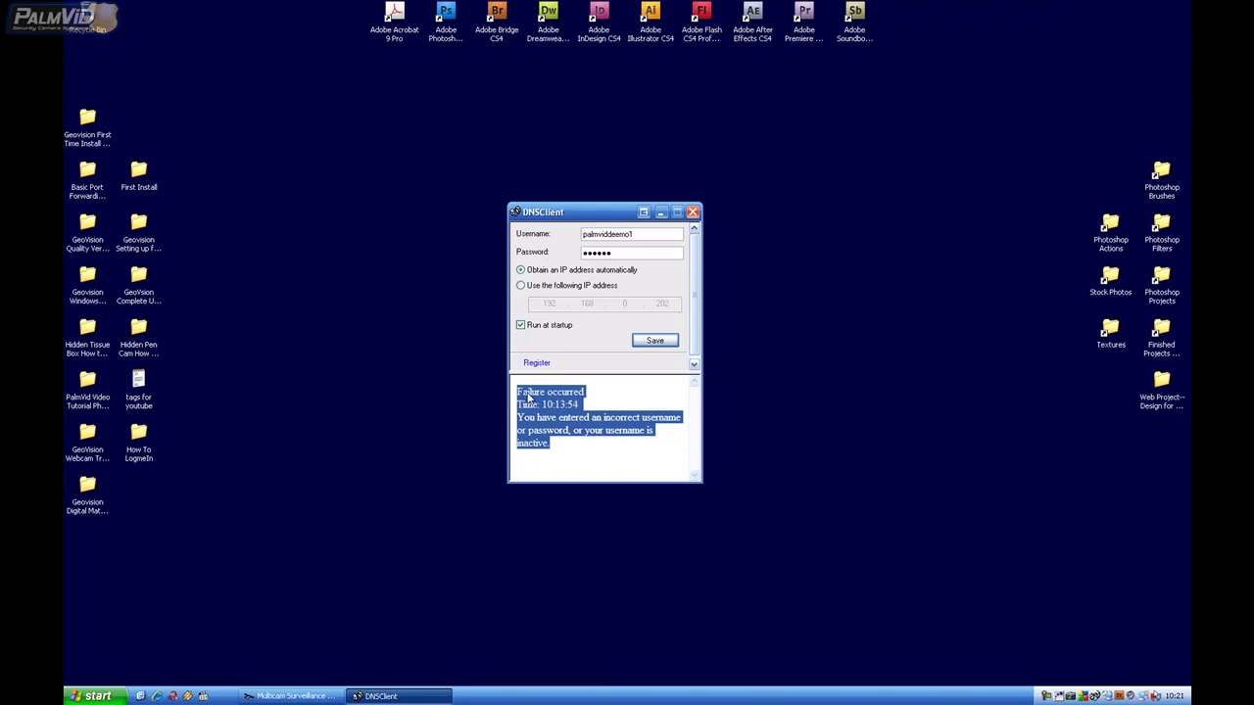
click(560, 447)
drag(541, 443, 534, 392)
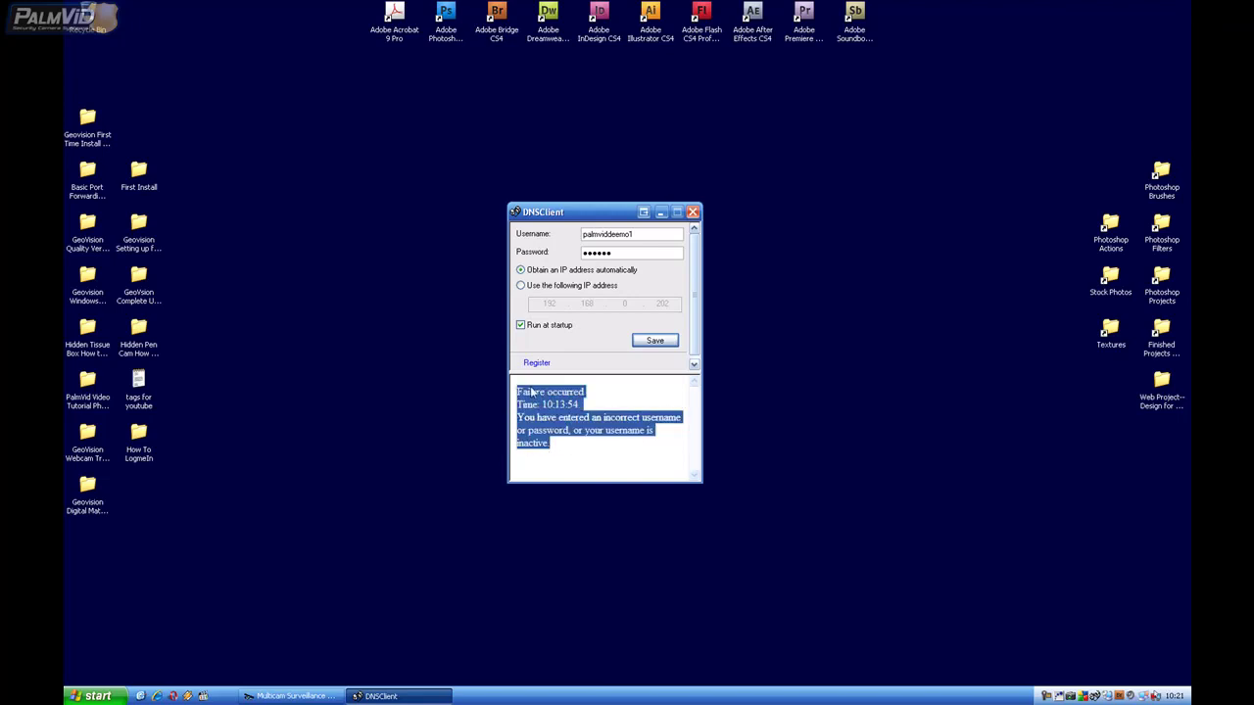
click(660, 212)
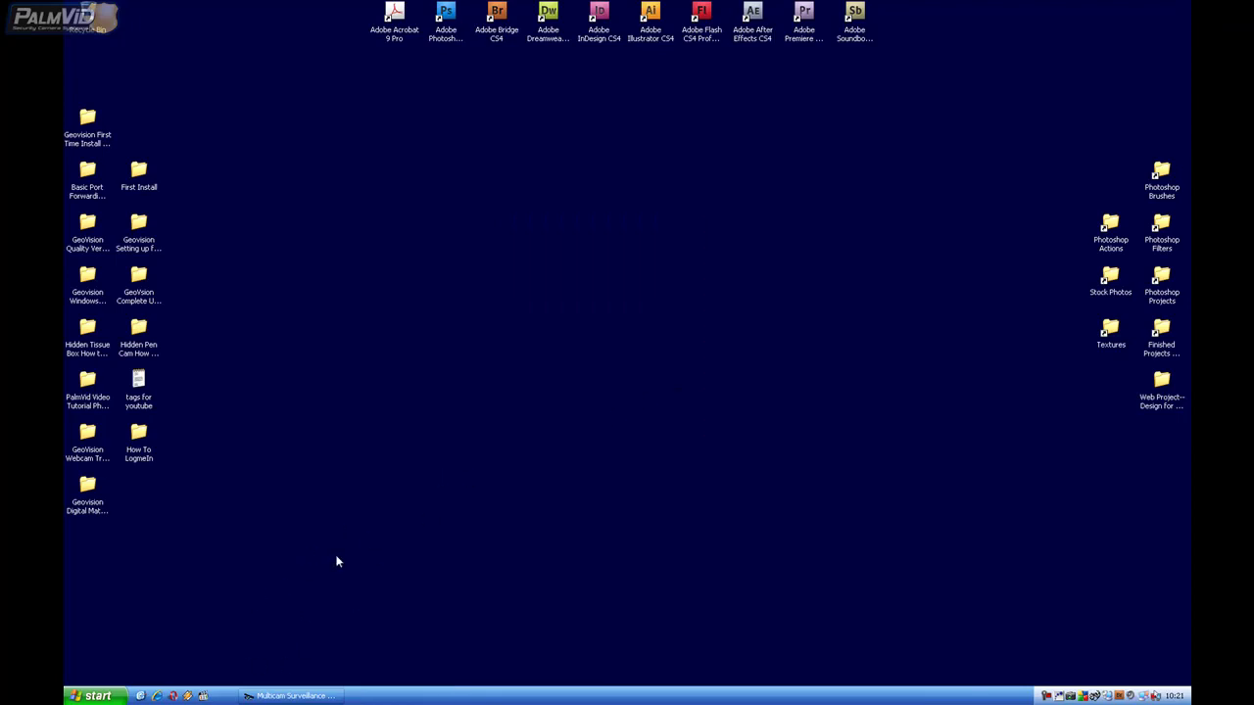
Step: Launch Internet Explorer and go to dyndns.org
click(103, 697)
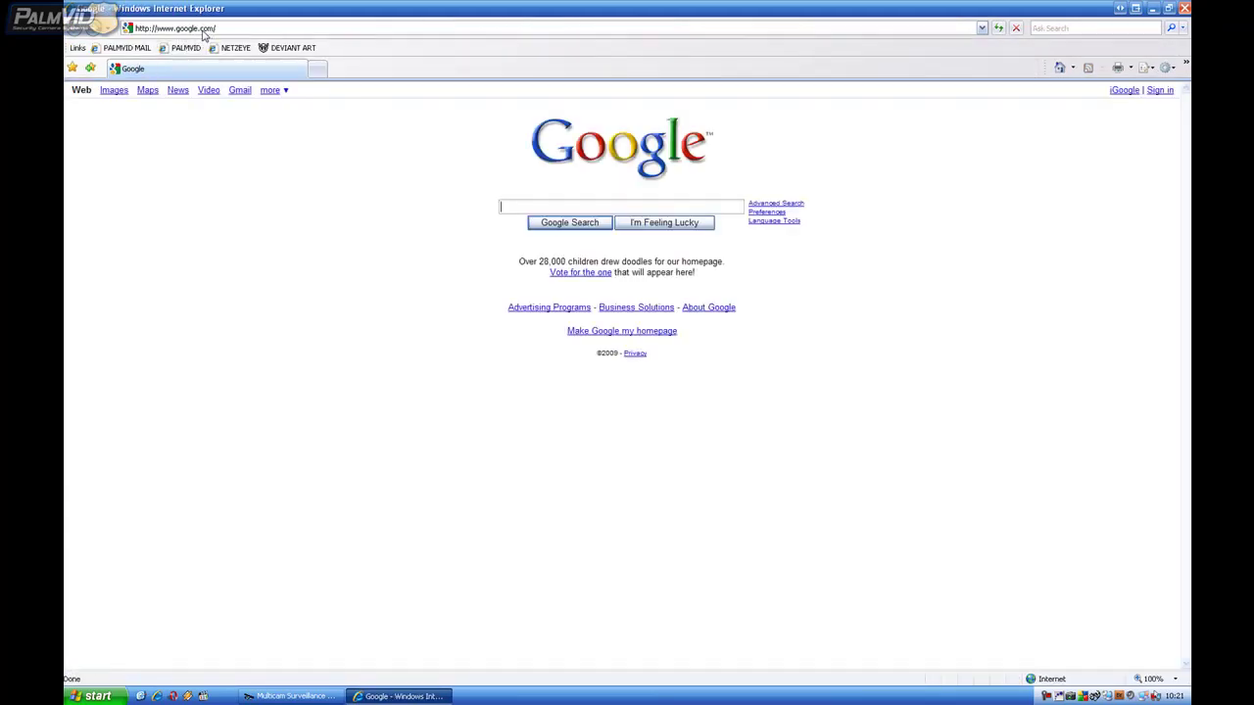
click(201, 28)
text(dyndns.or)
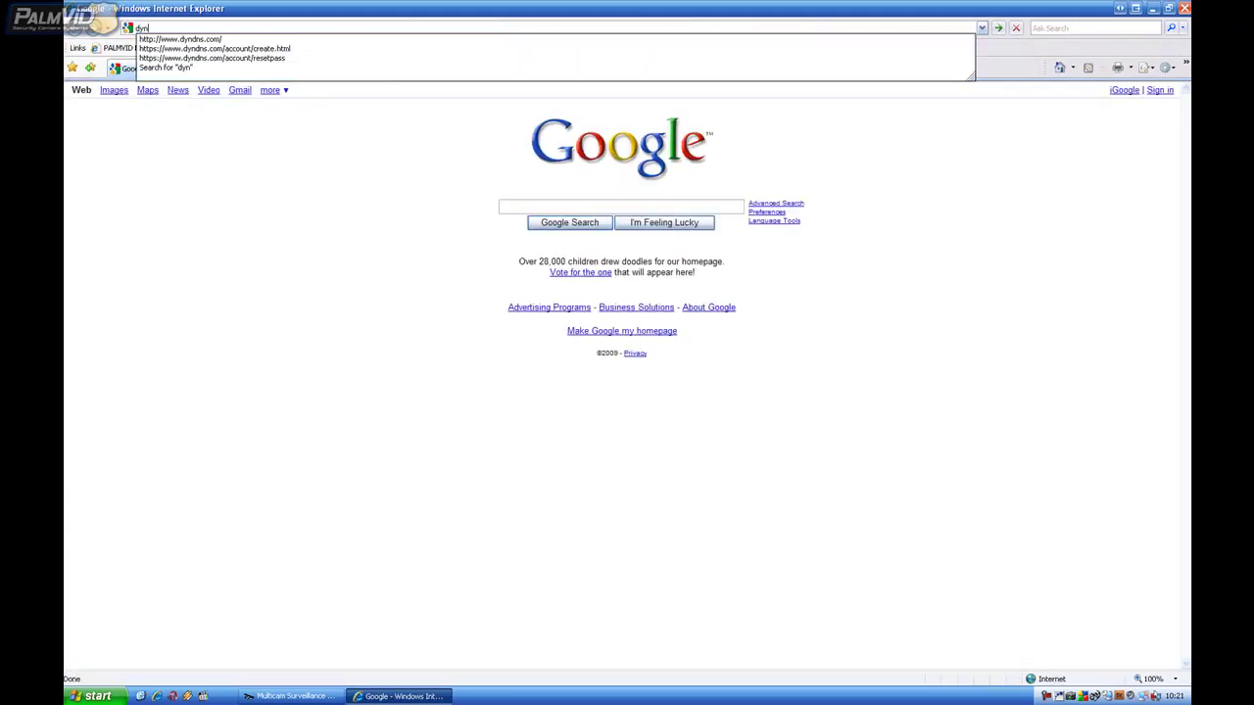
text(g)
key(Return)
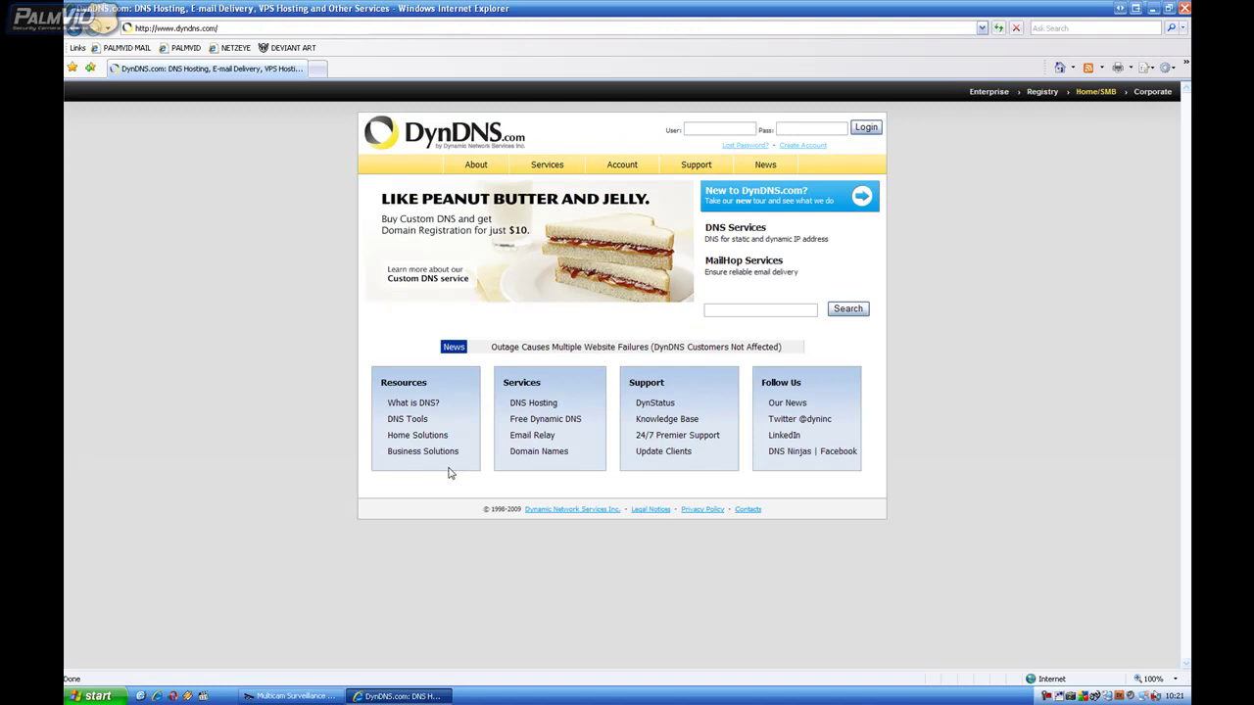
Step: Fill in the new account form with a username, the e-mail address twice and a password twice
click(803, 146)
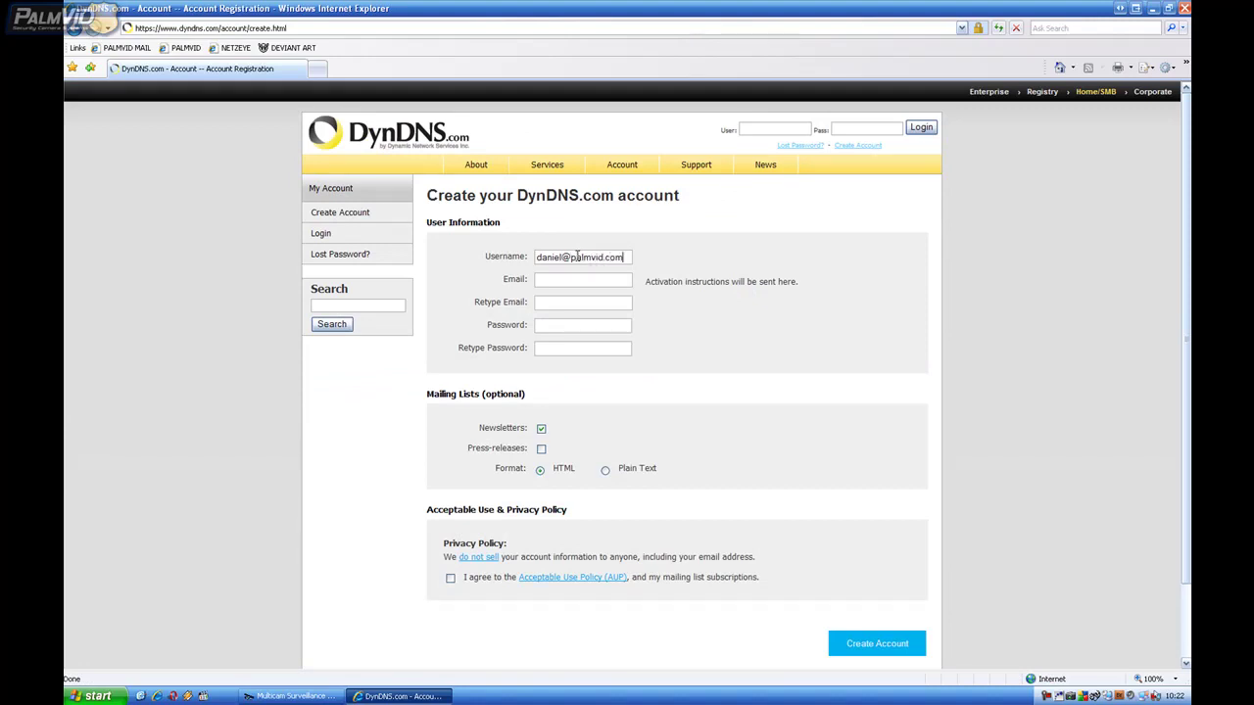
key(Tab)
click(545, 304)
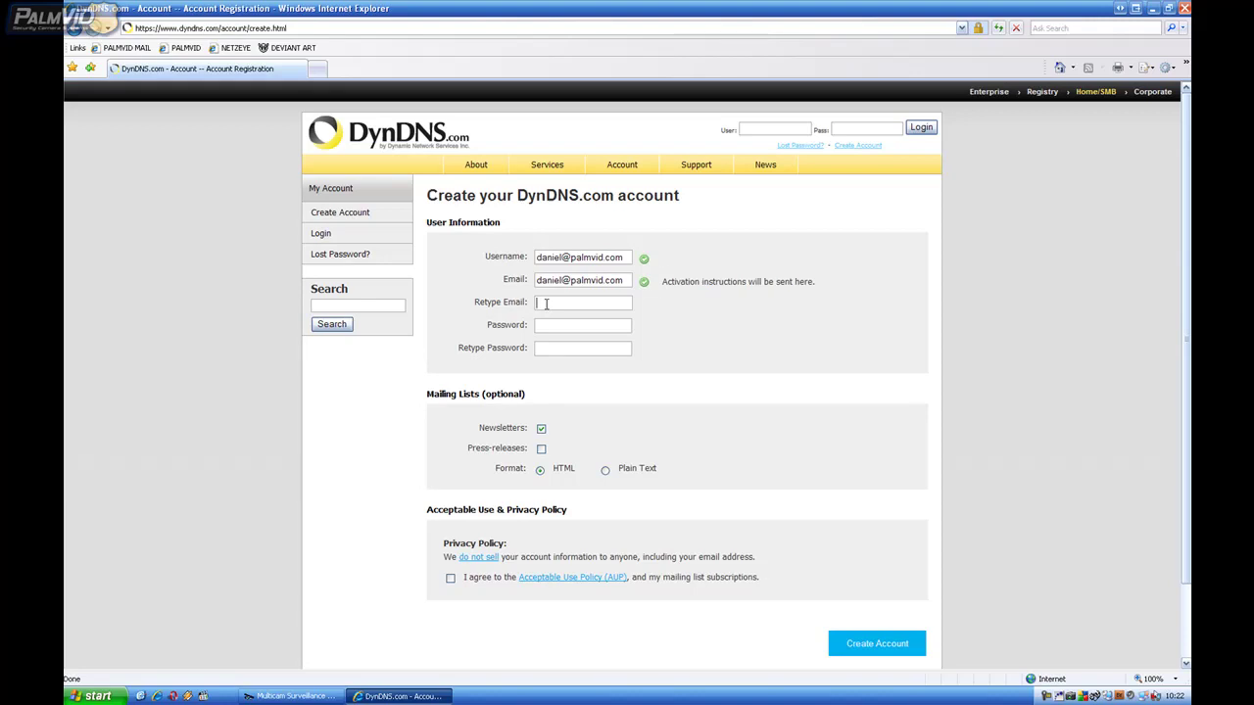
drag(623, 281, 509, 291)
key(ctrl+c)
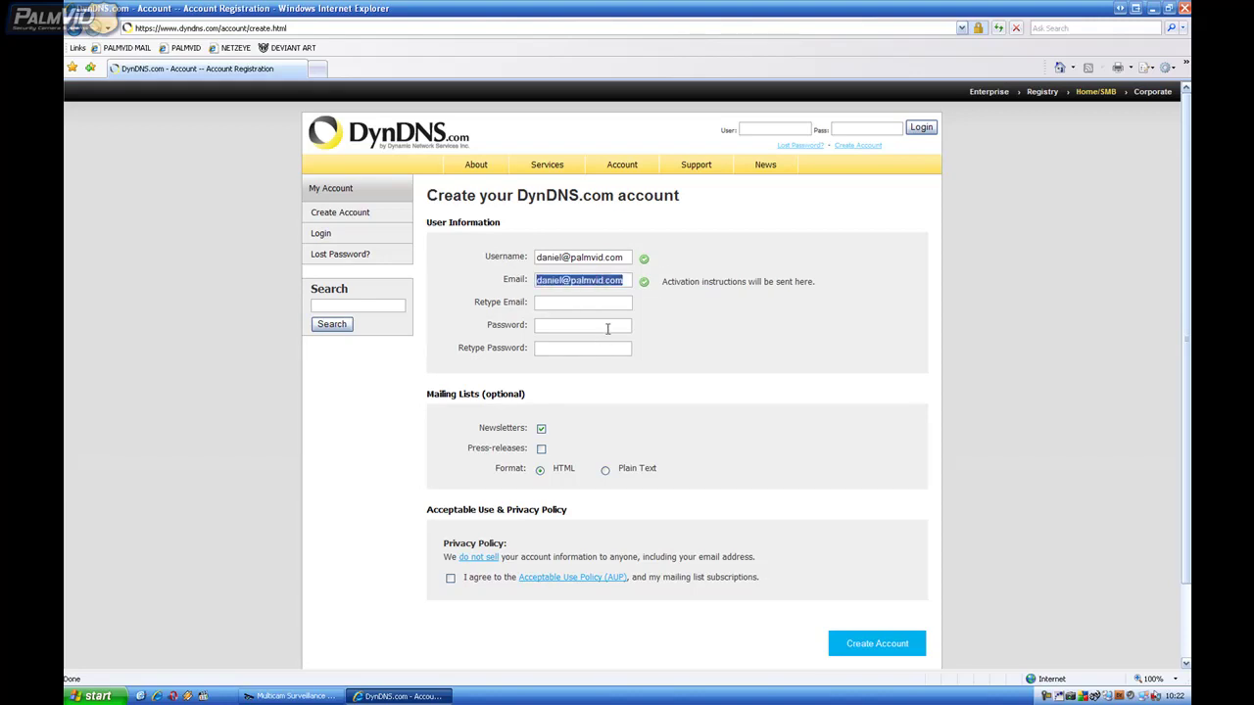
click(583, 300)
key(ctrl+v)
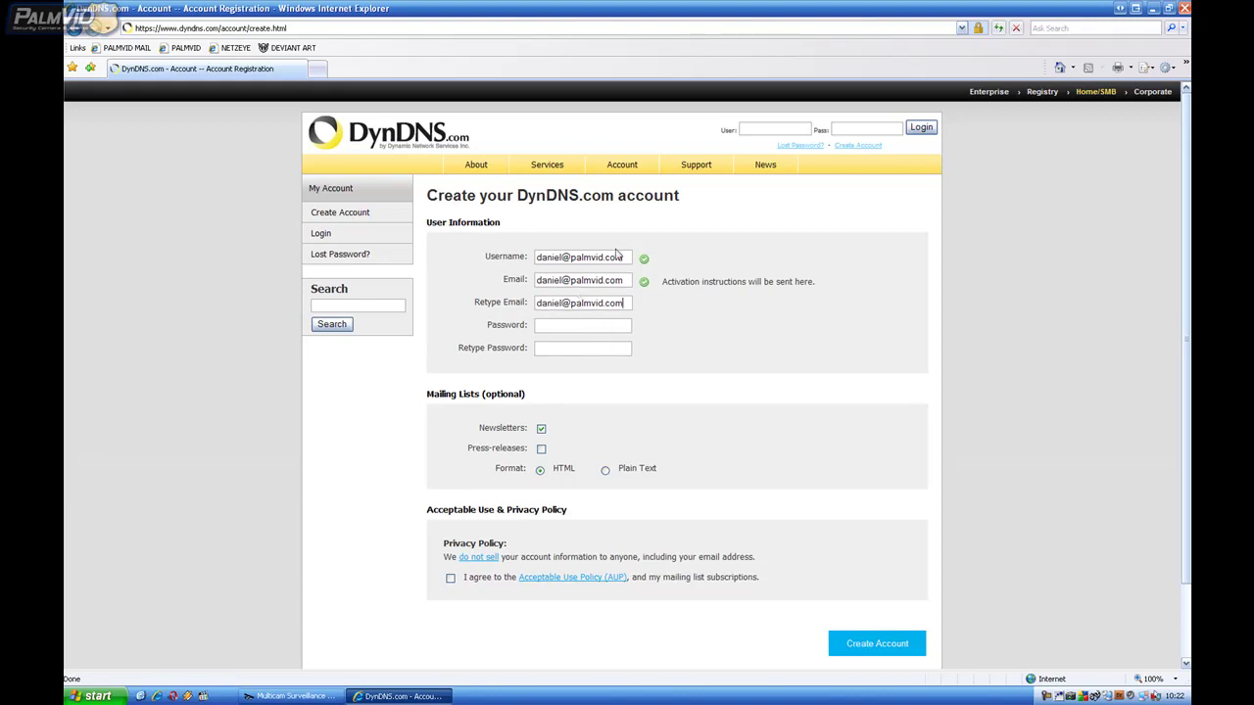
drag(637, 255, 457, 265)
text(palmviddem)
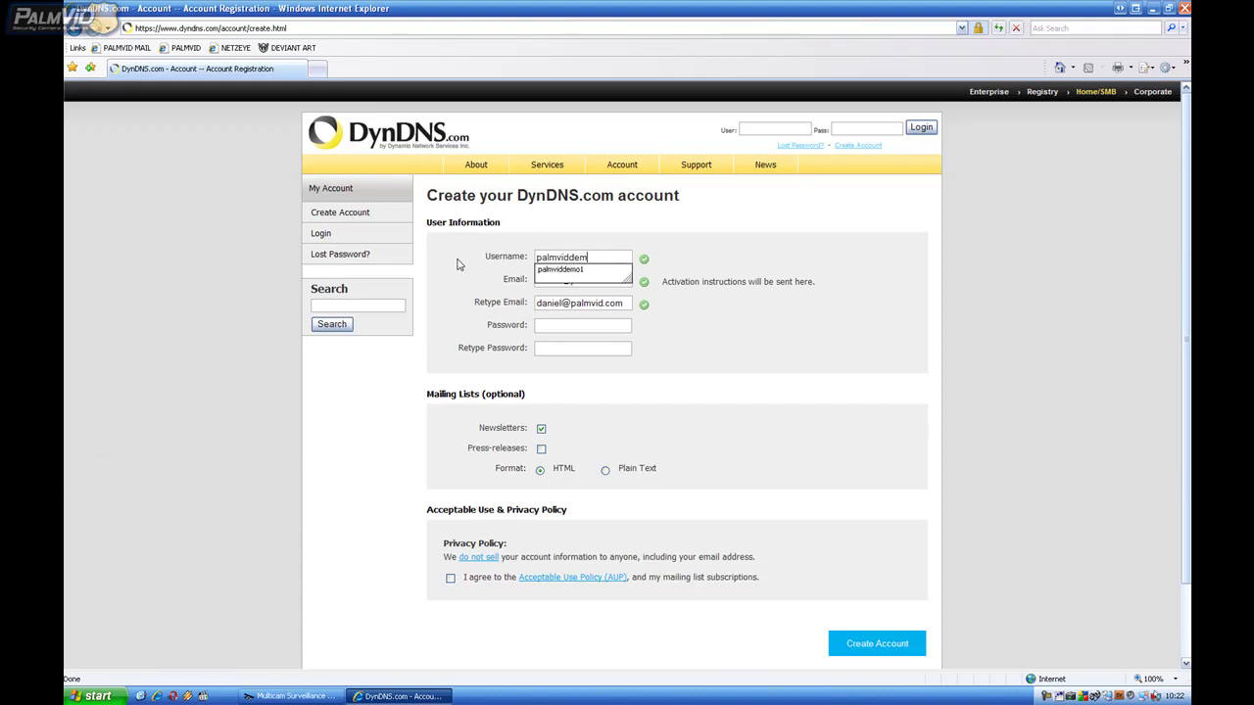
text(o)
click(787, 393)
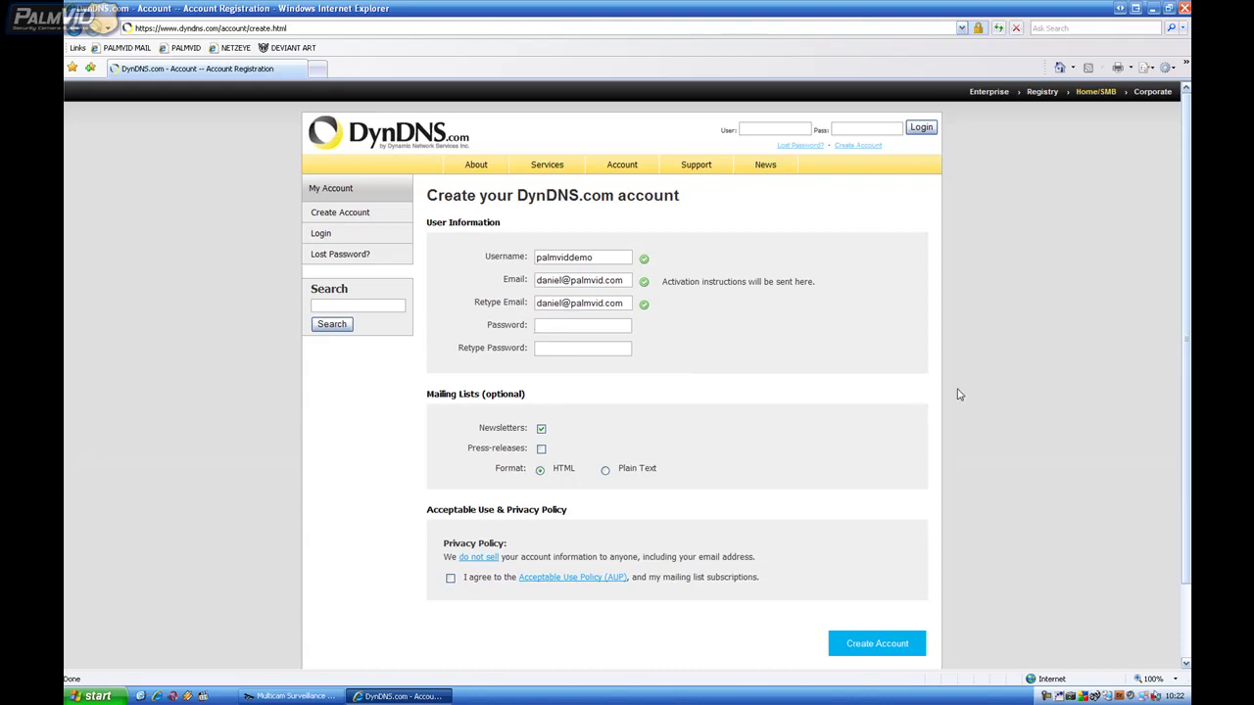
key(Tab)
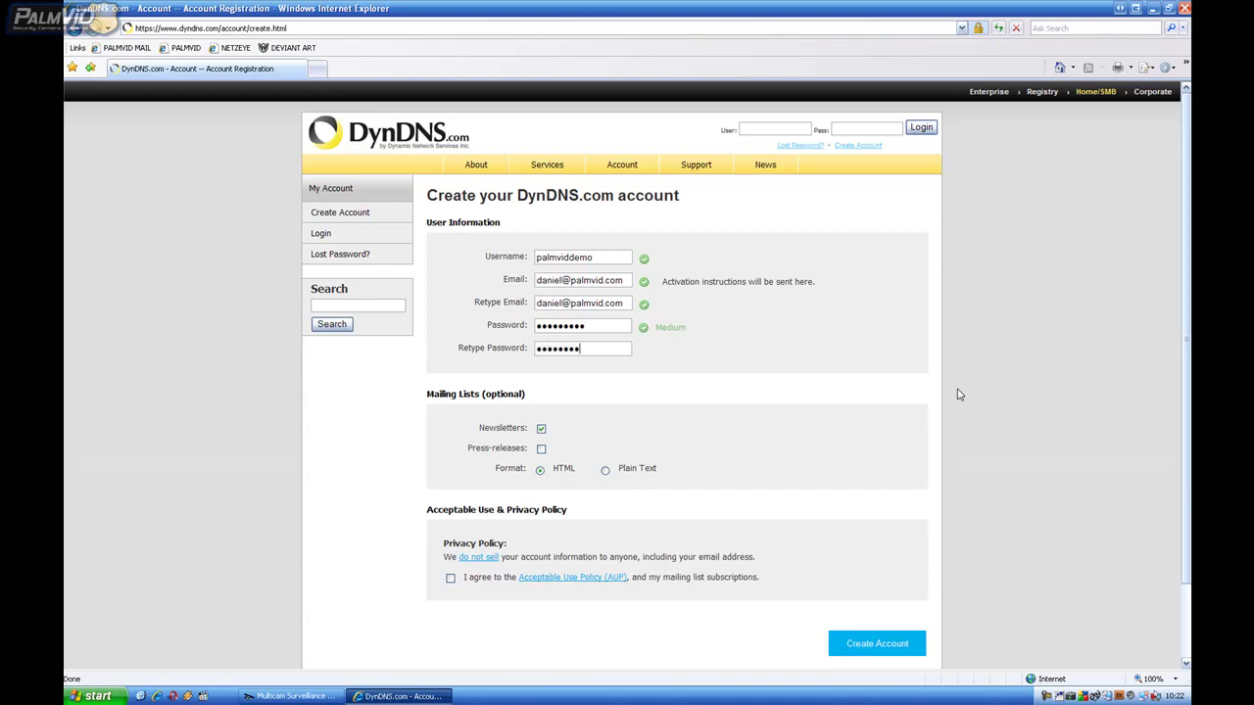
Step: Opt out of newsletters, accept the acceptable use policy, and submit the registration
click(541, 428)
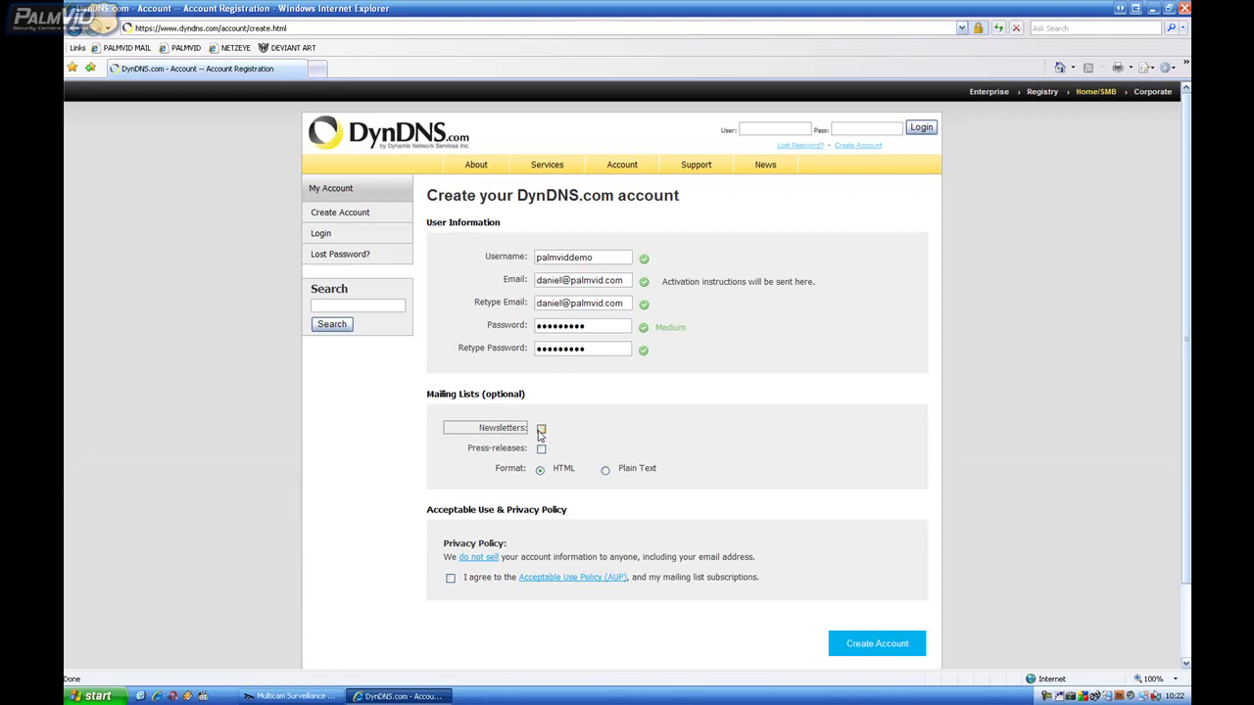
click(449, 578)
click(867, 644)
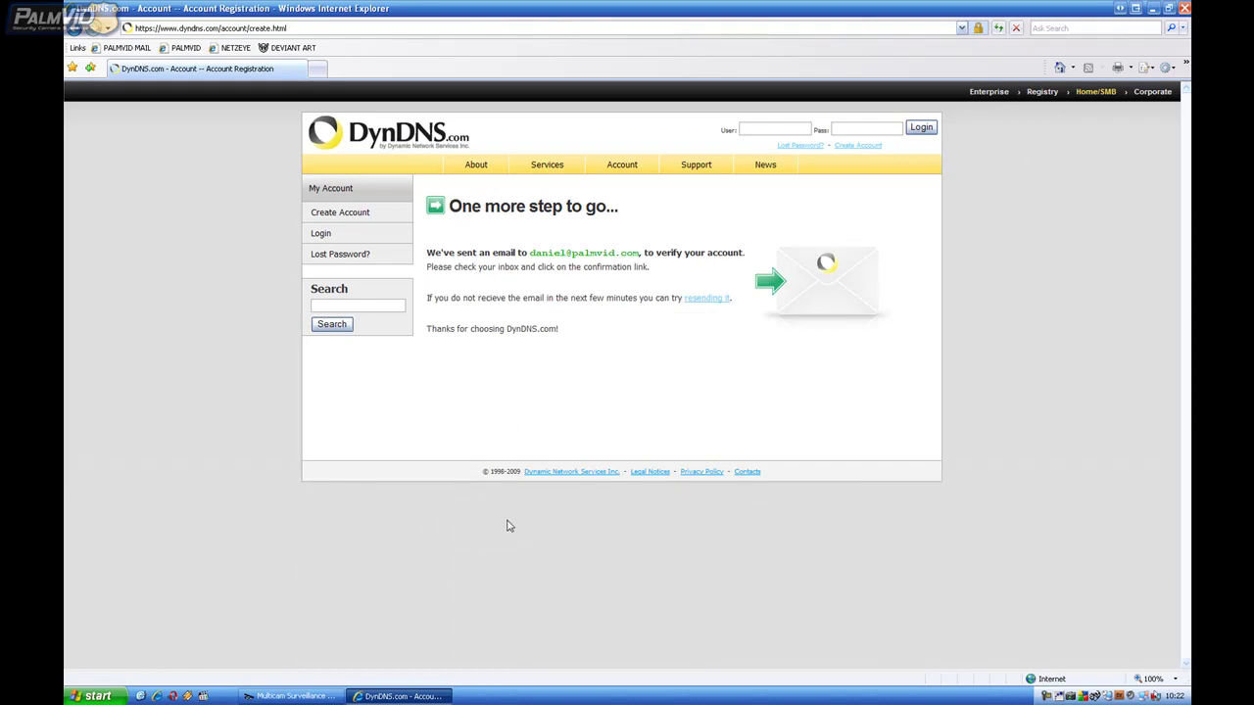
Step: In a new browser window, sign in to PALMVID MAIL's Outlook Web Access and open the DynDNS e-mail
click(79, 695)
drag(137, 511, 132, 515)
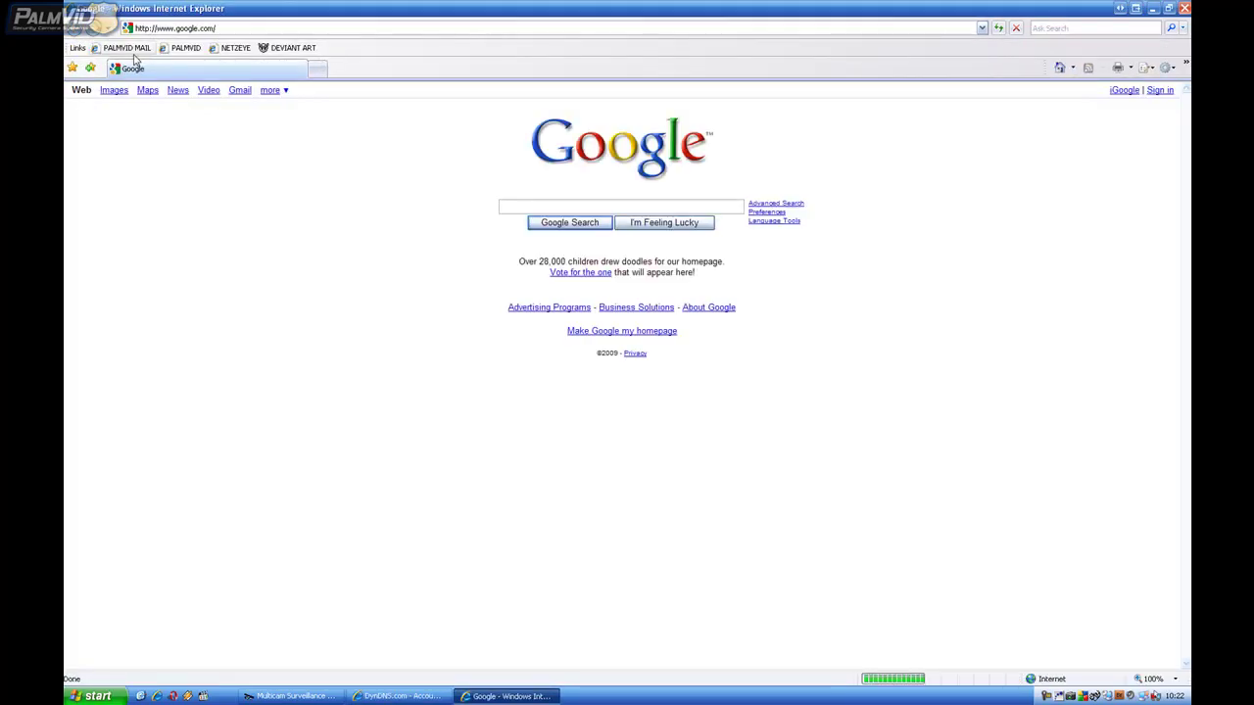
click(127, 48)
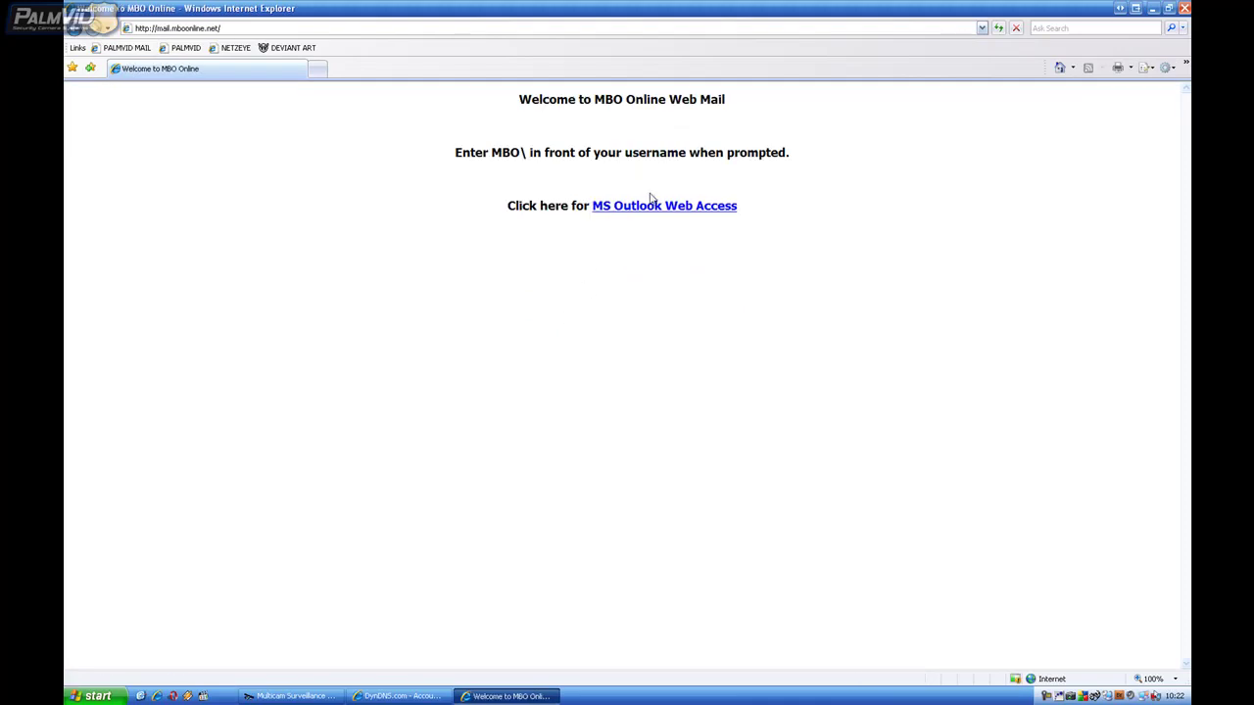
click(647, 208)
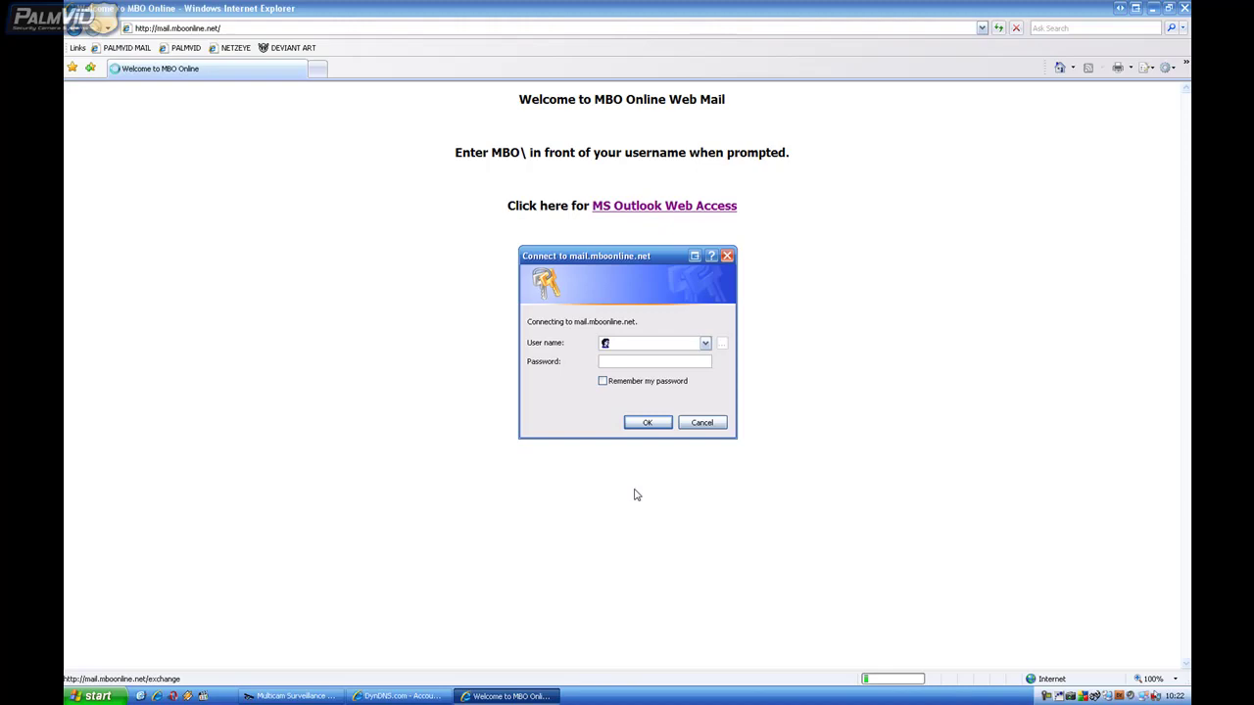
text(MB)
text(O\dan)
text(**)
key(Return)
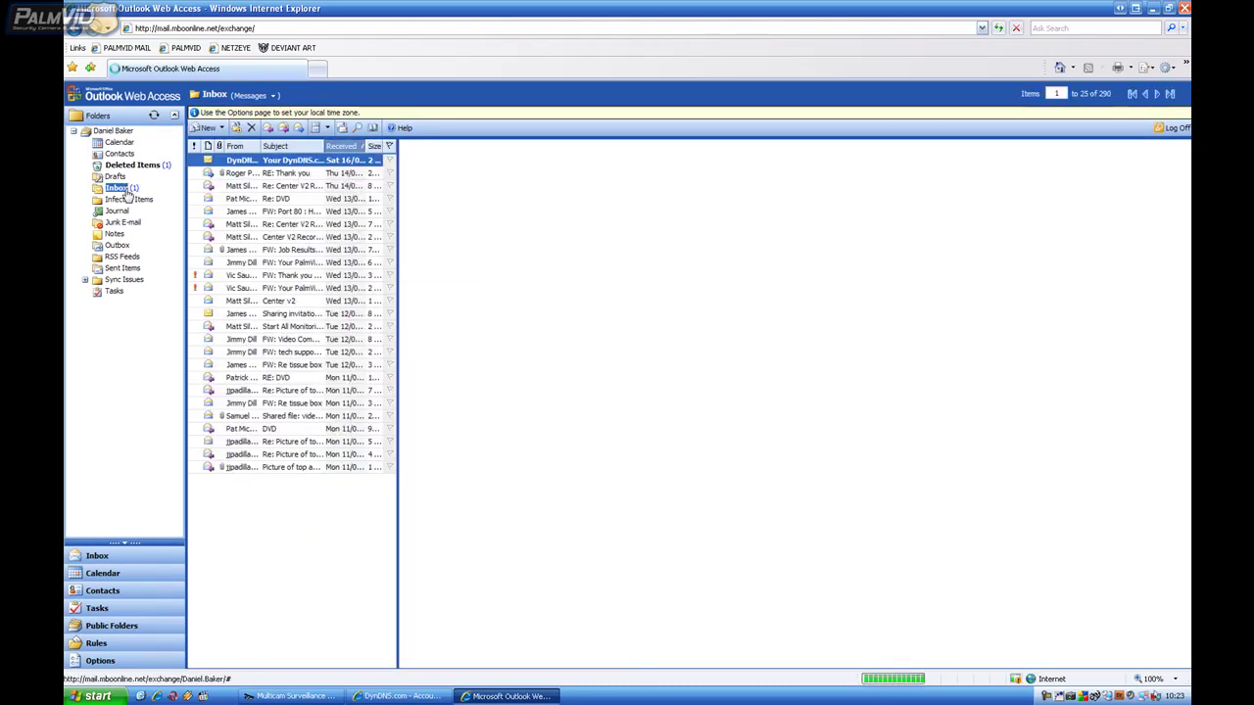
click(277, 159)
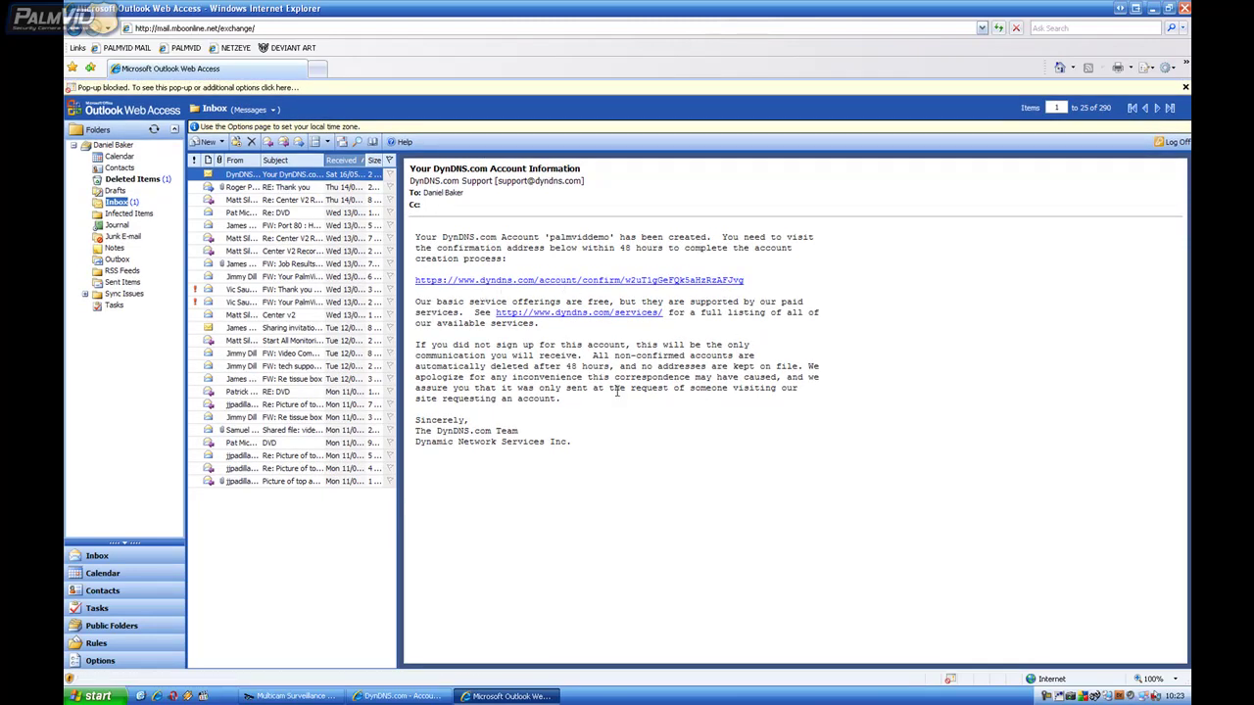
Step: Follow the confirmation link and maximize the 'Account Confirmed' page
click(485, 284)
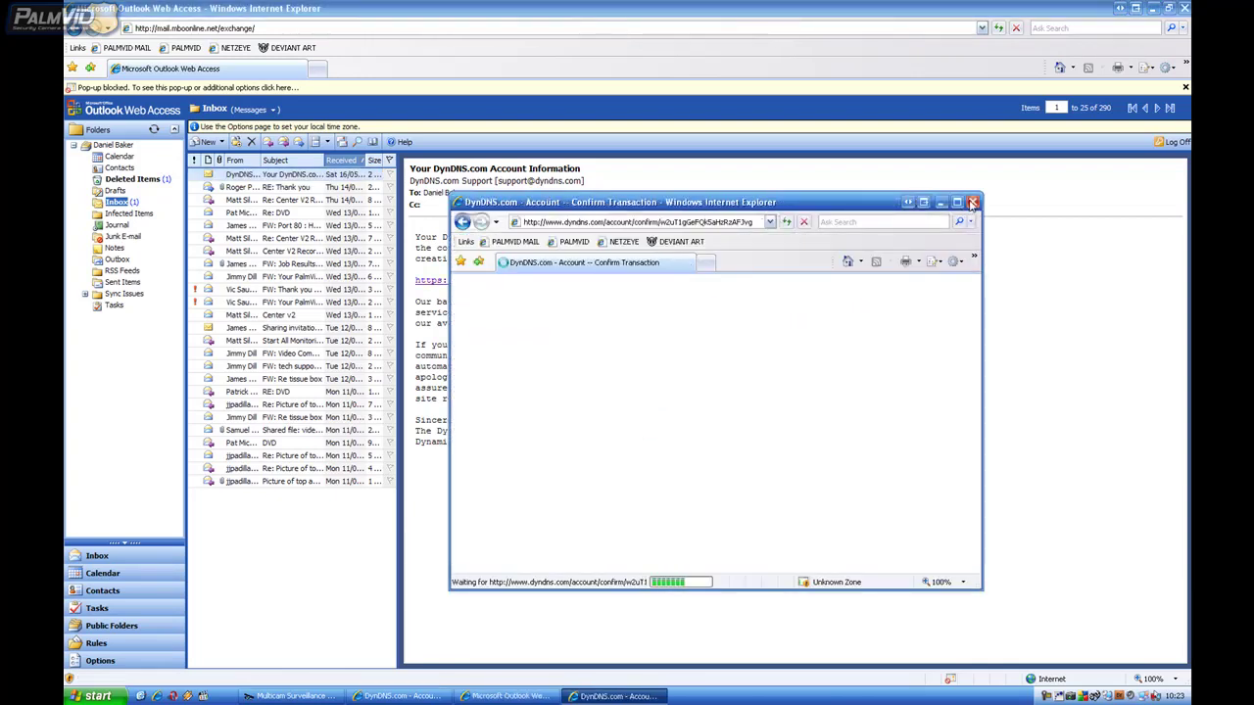
click(958, 203)
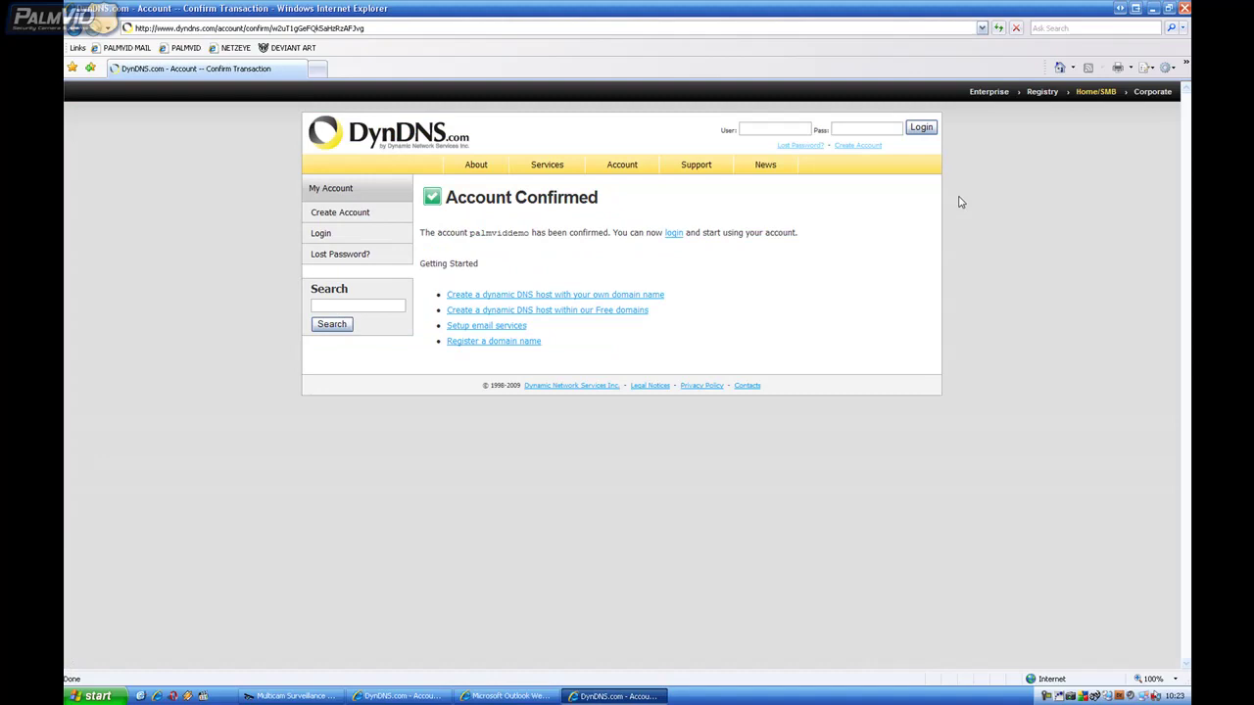
drag(447, 197, 645, 198)
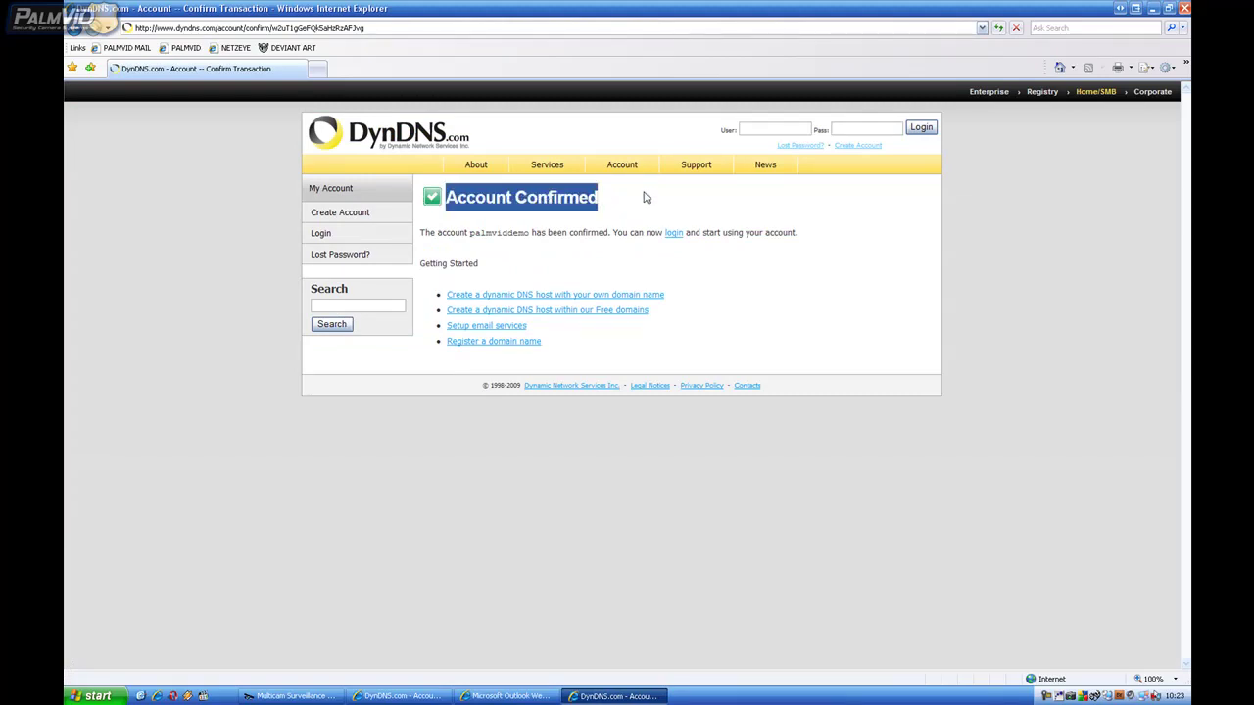
click(644, 198)
Step: Log in with the new account's username and password, letting IE remember the password
click(755, 128)
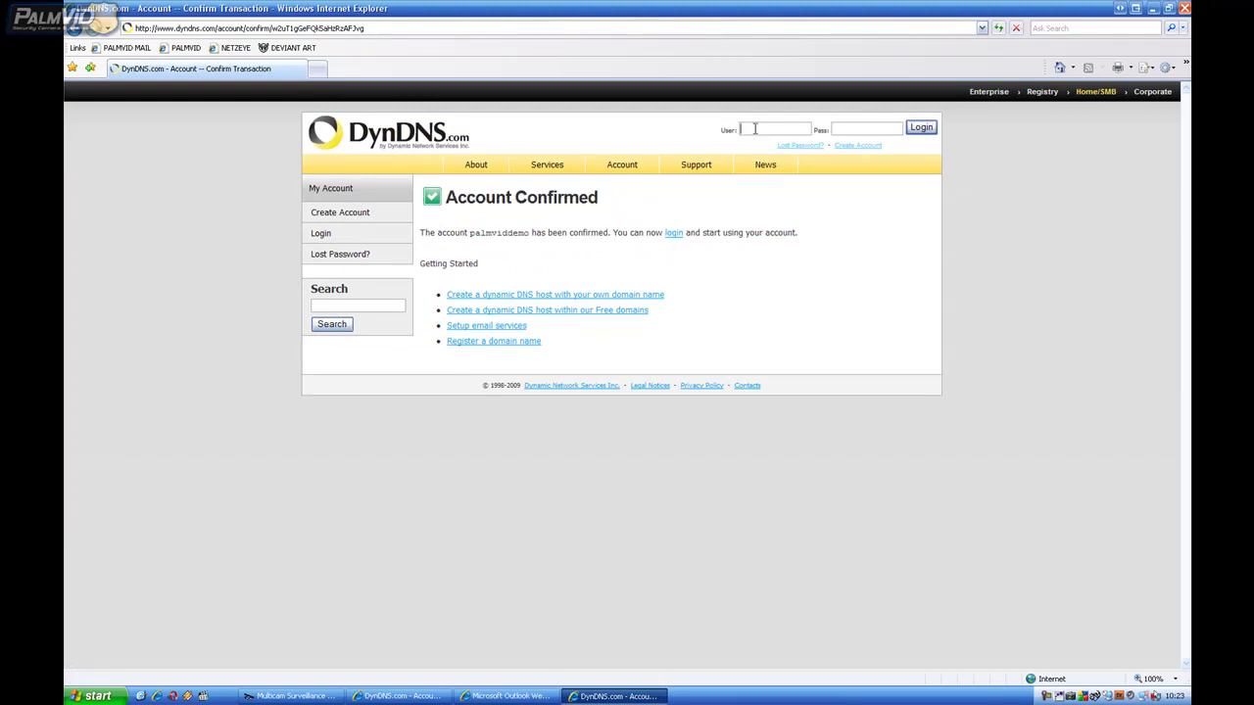
text(pal)
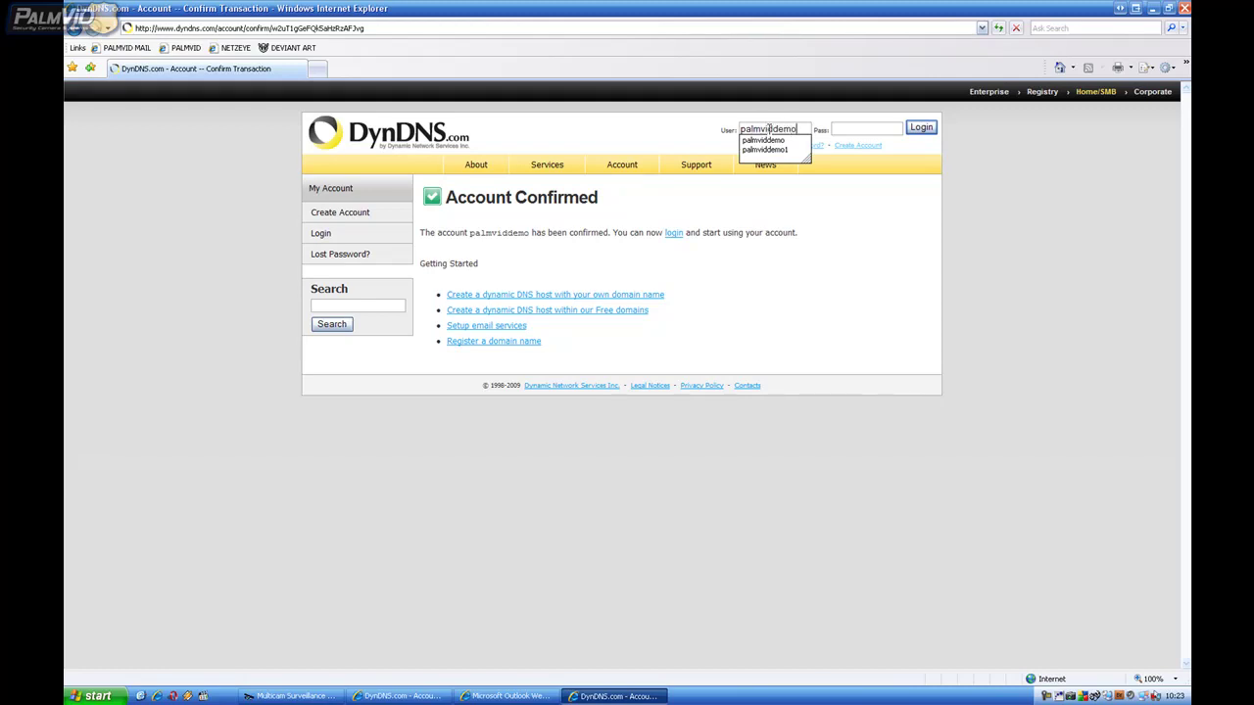
text(mviddemo)
key(Tab)
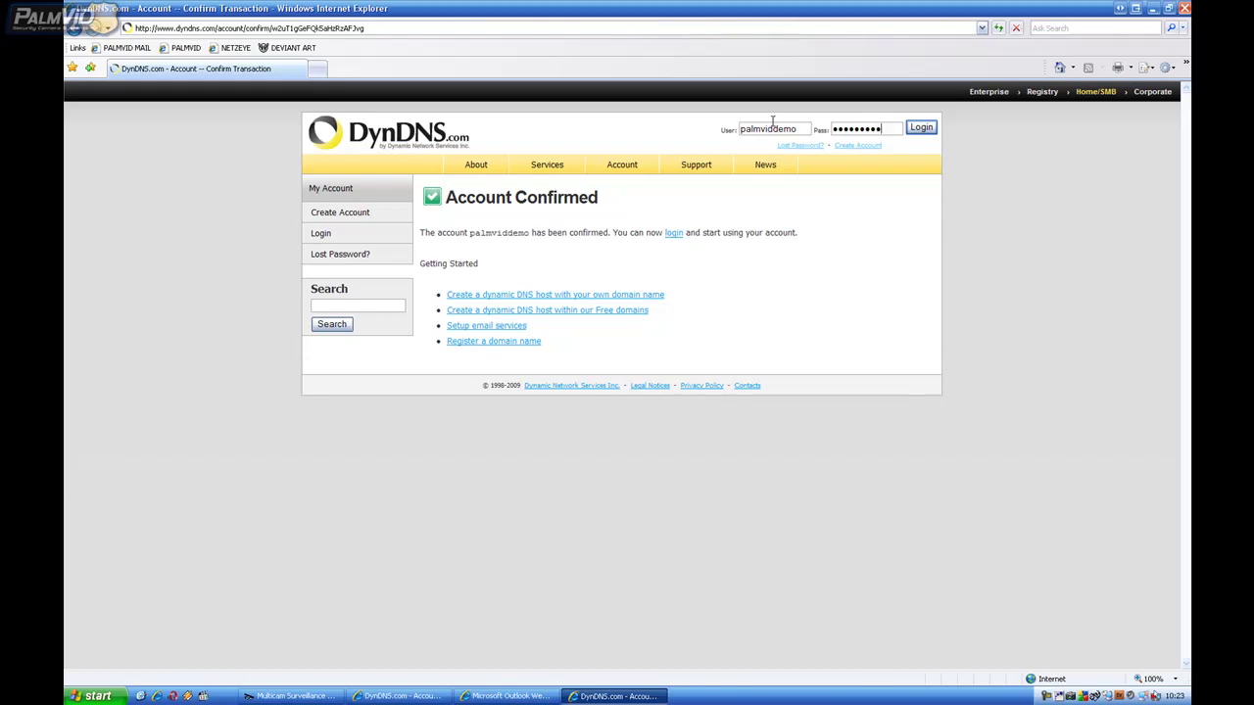
click(929, 128)
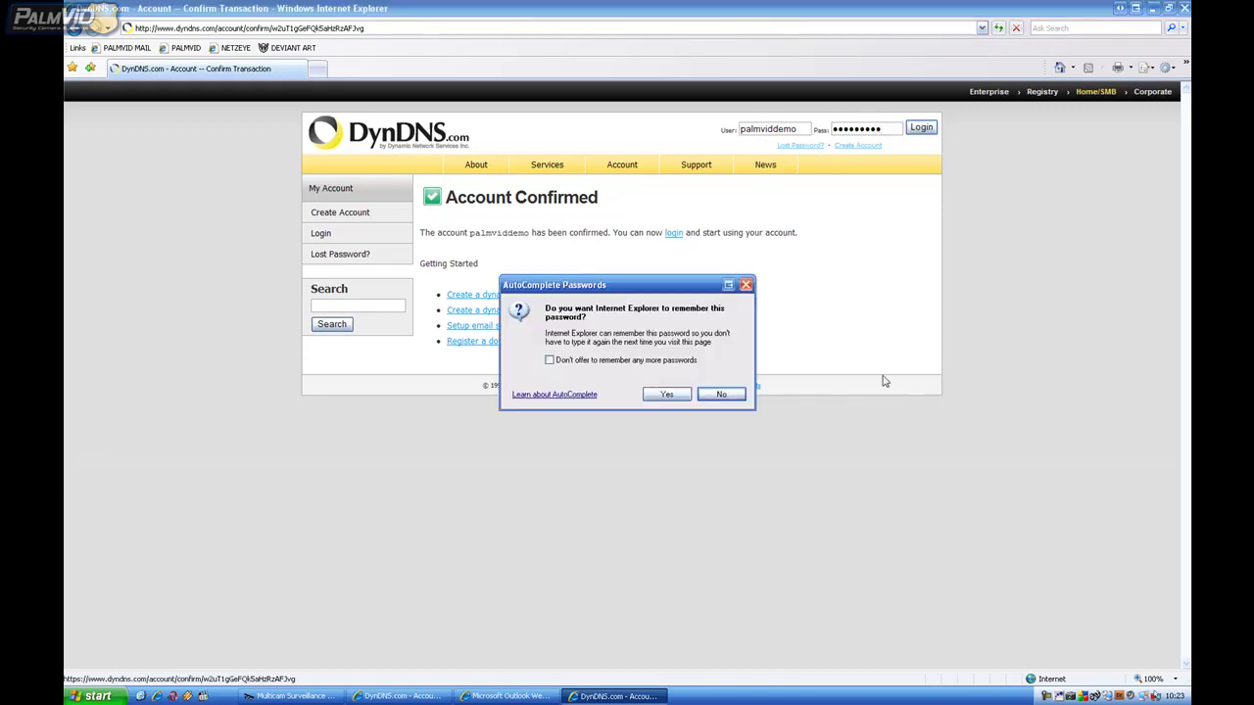
click(666, 395)
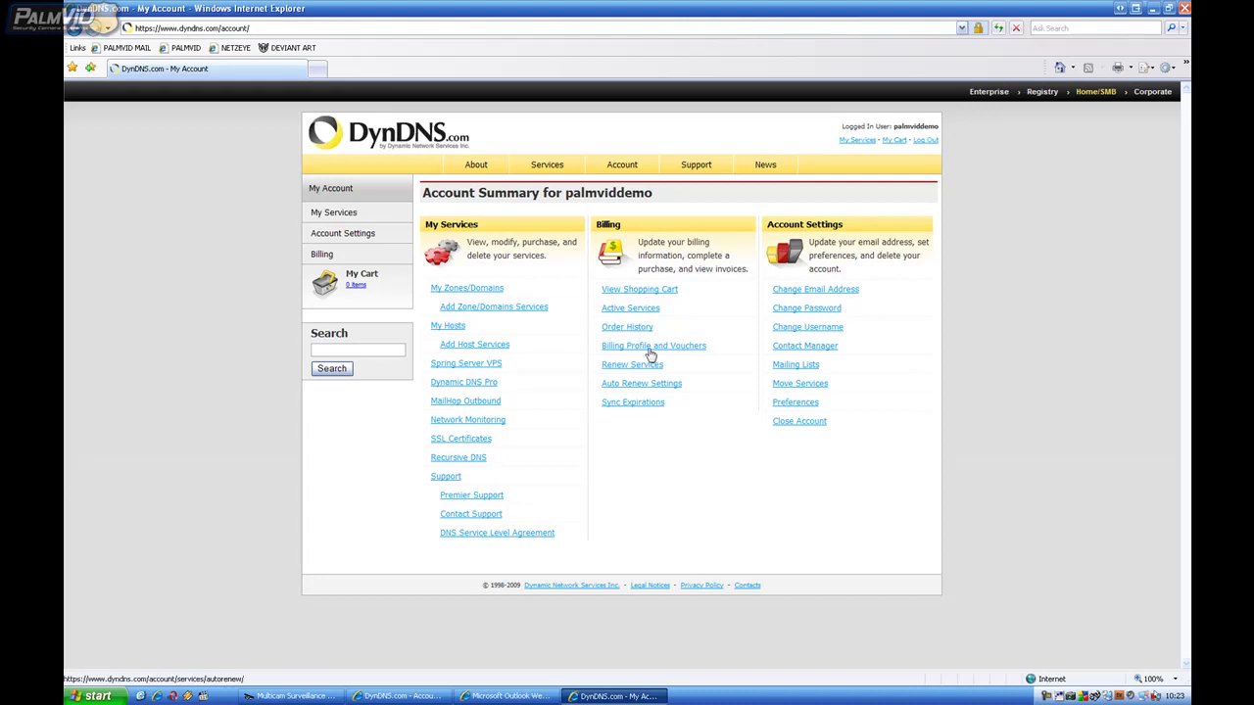
Step: Go to Services > Dynamic DNS > update clients, then download and run DynUpSetup.exe
click(544, 168)
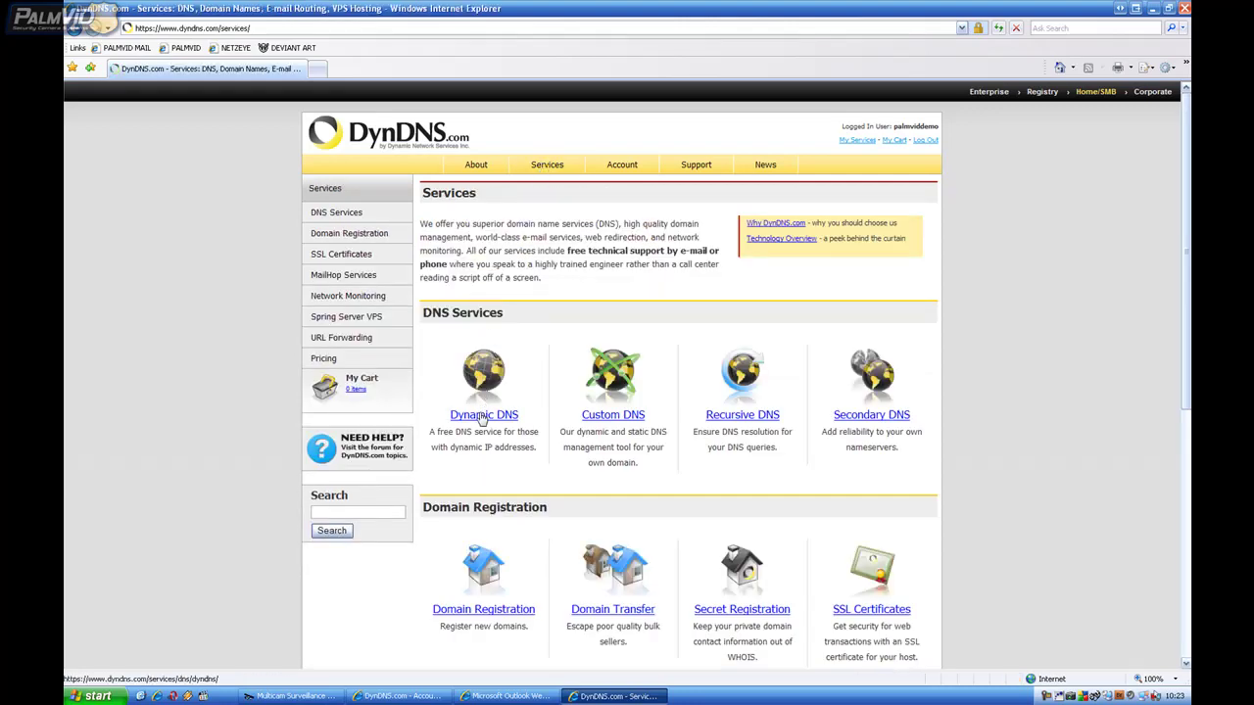
click(483, 416)
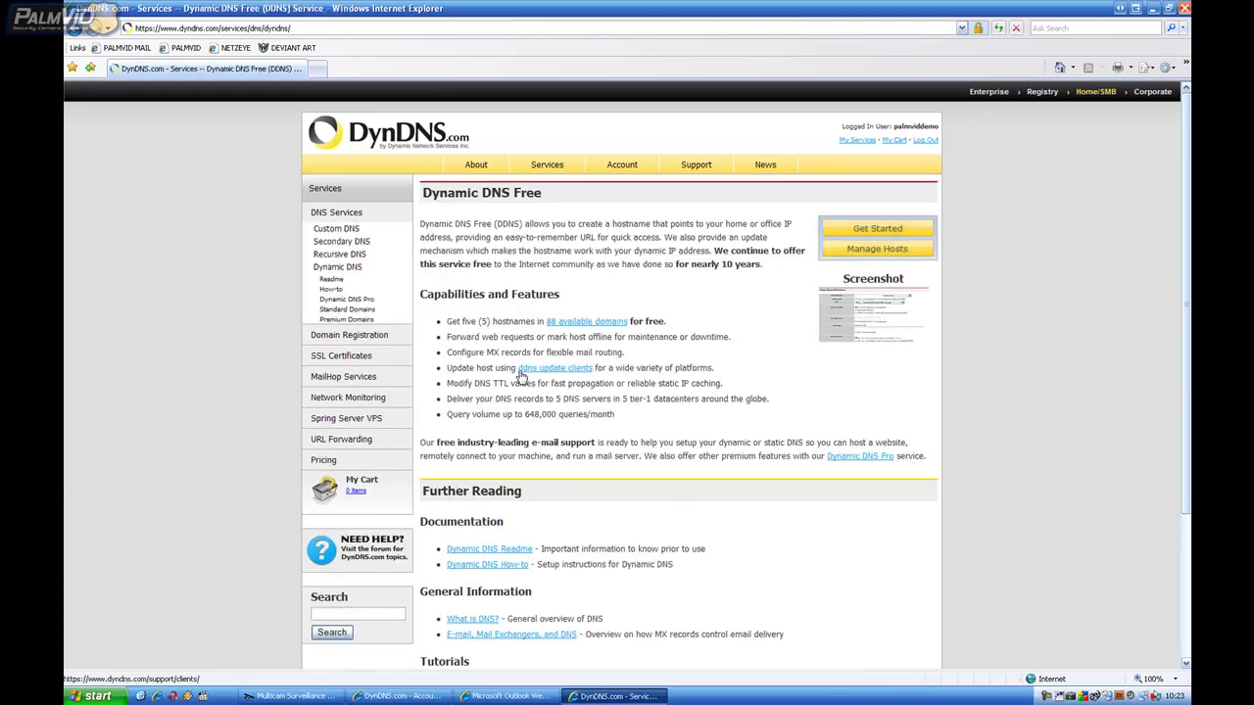
click(558, 370)
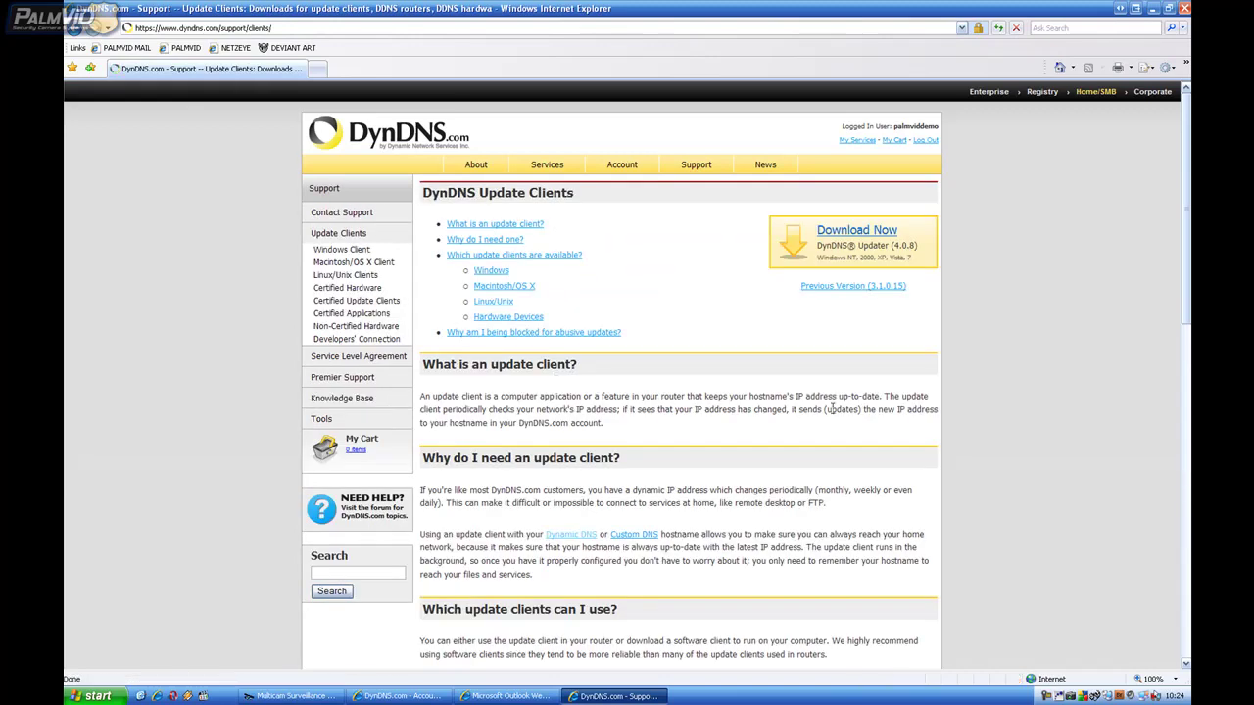
click(840, 238)
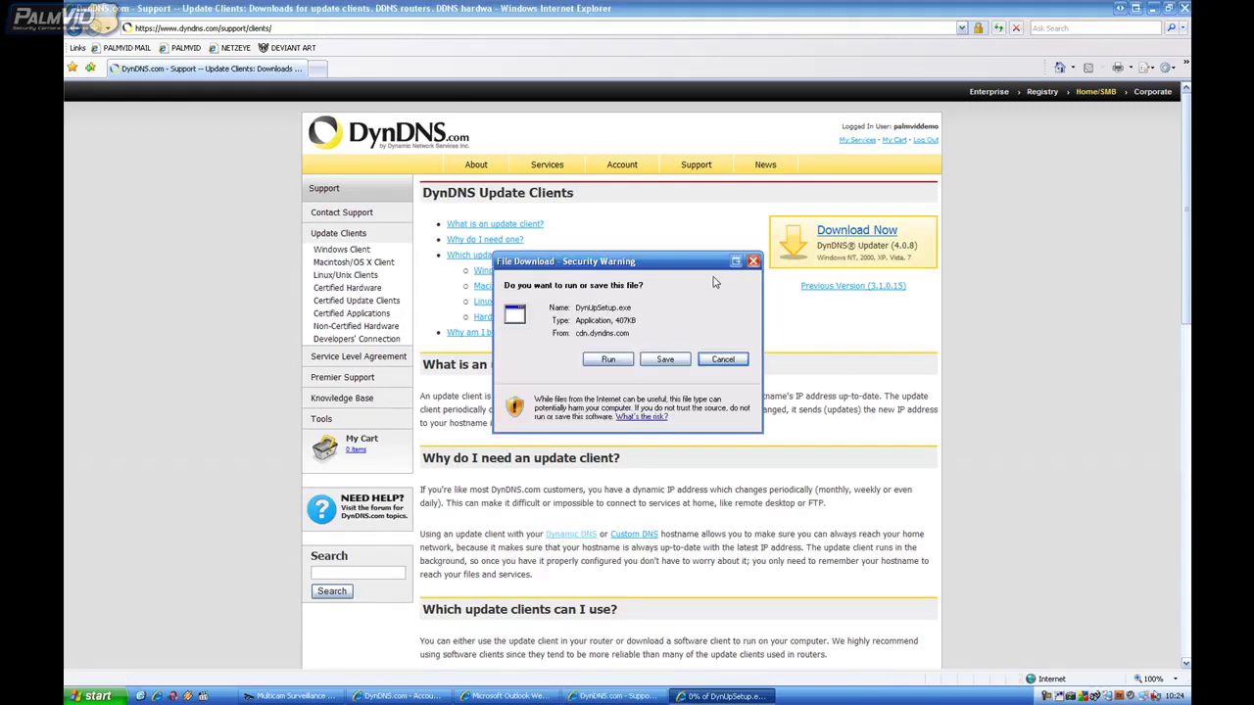
click(607, 360)
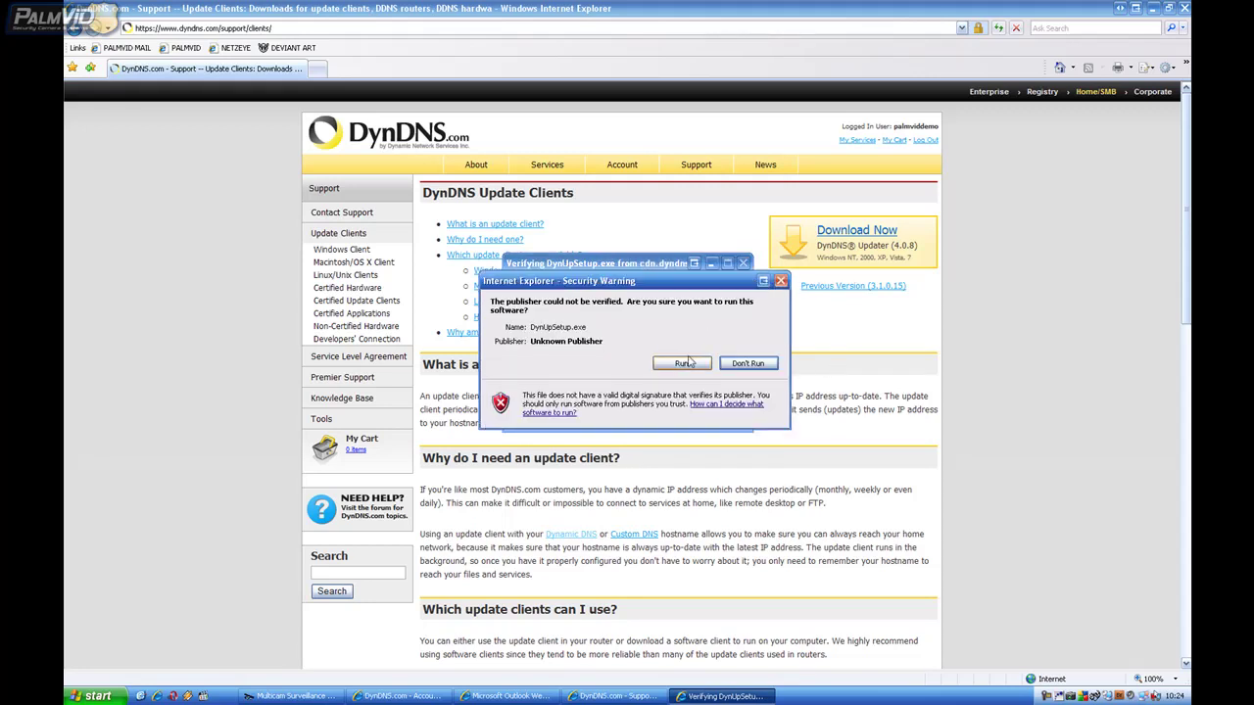
Step: Run the installer, accept the license and defaults, install, and finish launching DynDNS Updater v4.0.8
click(688, 363)
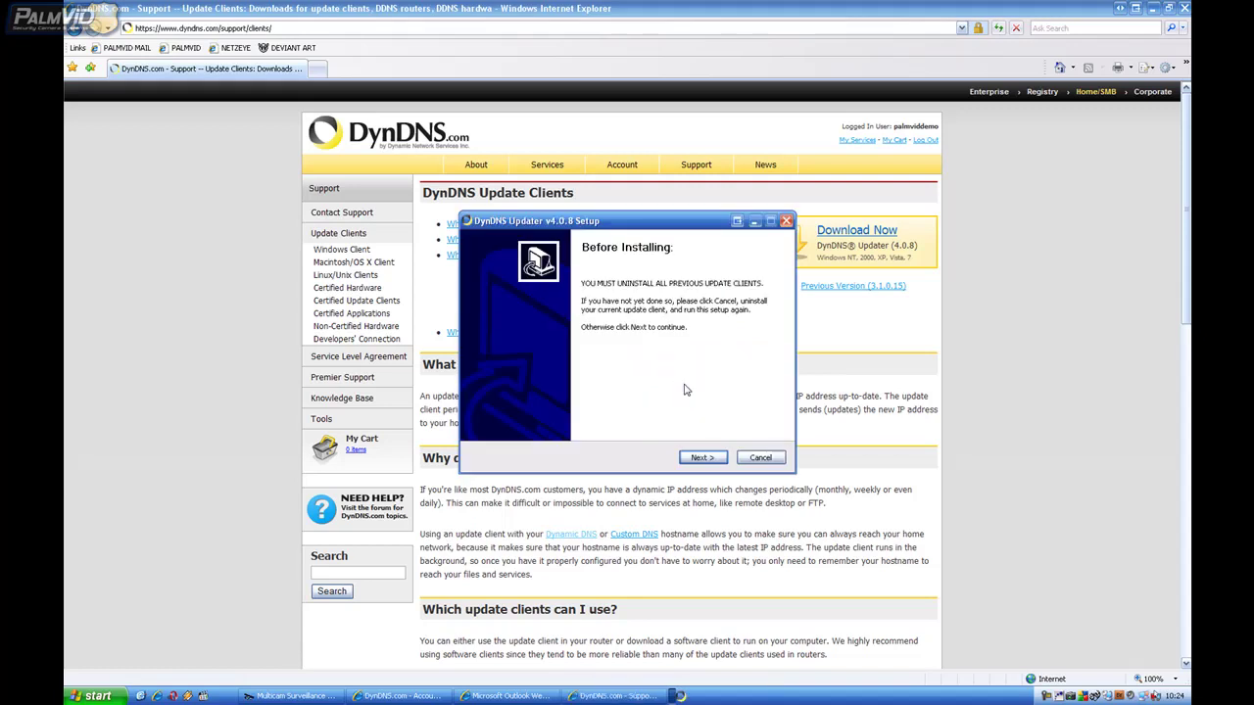
click(692, 458)
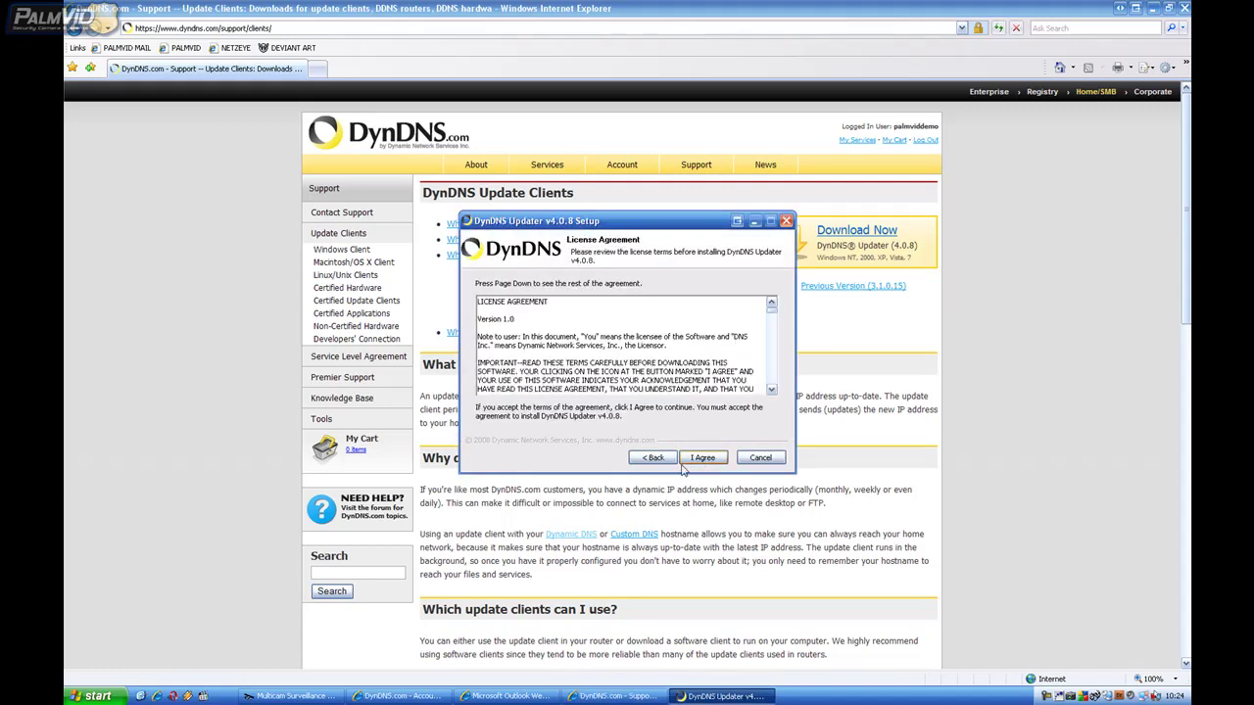
click(702, 460)
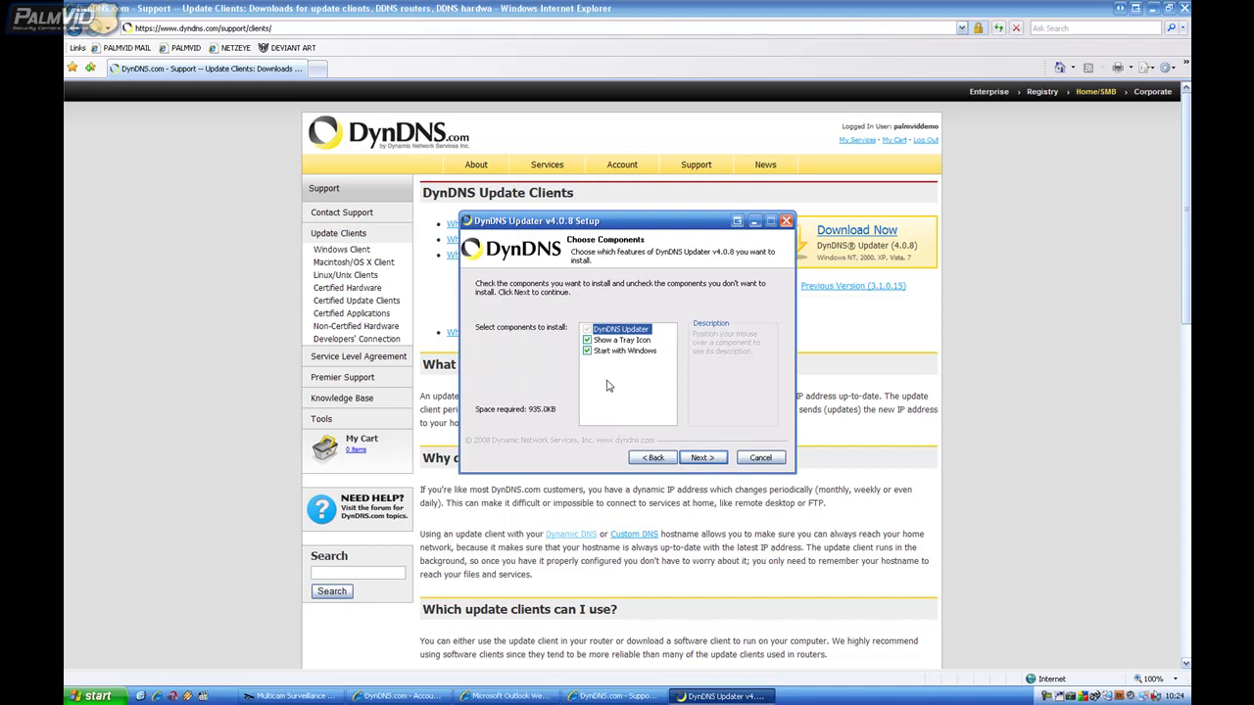
mouse_move(609, 353)
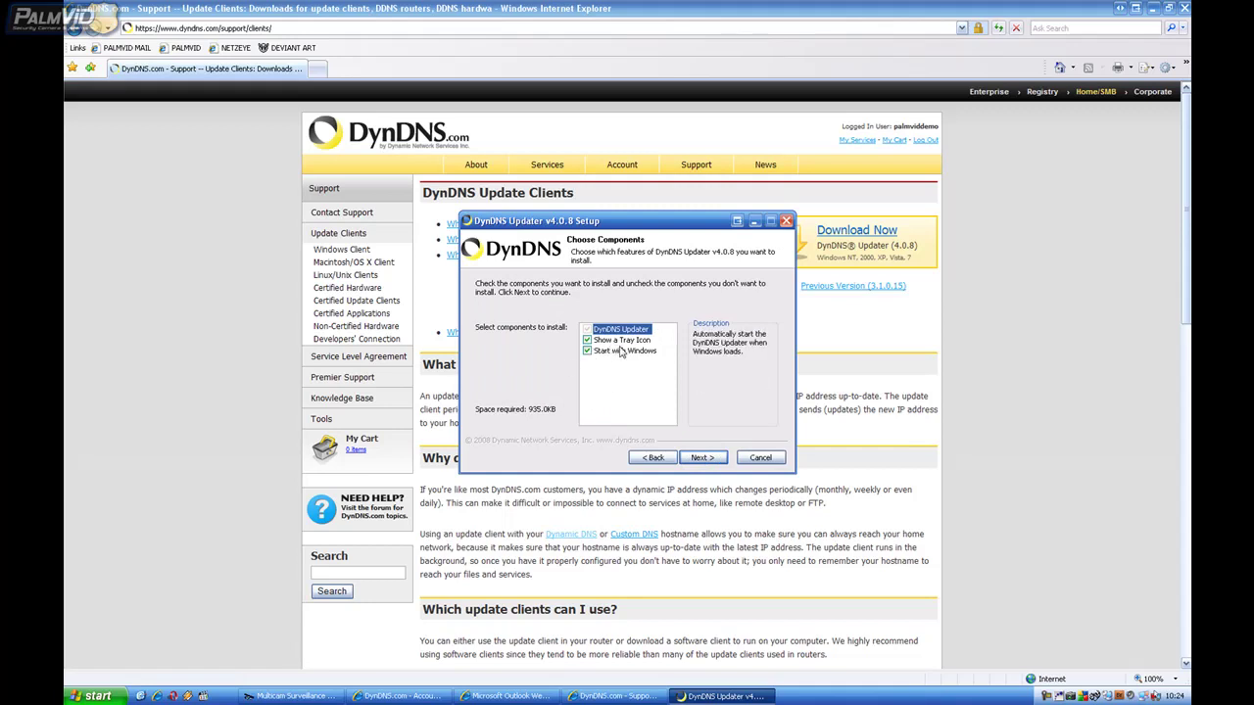
click(702, 458)
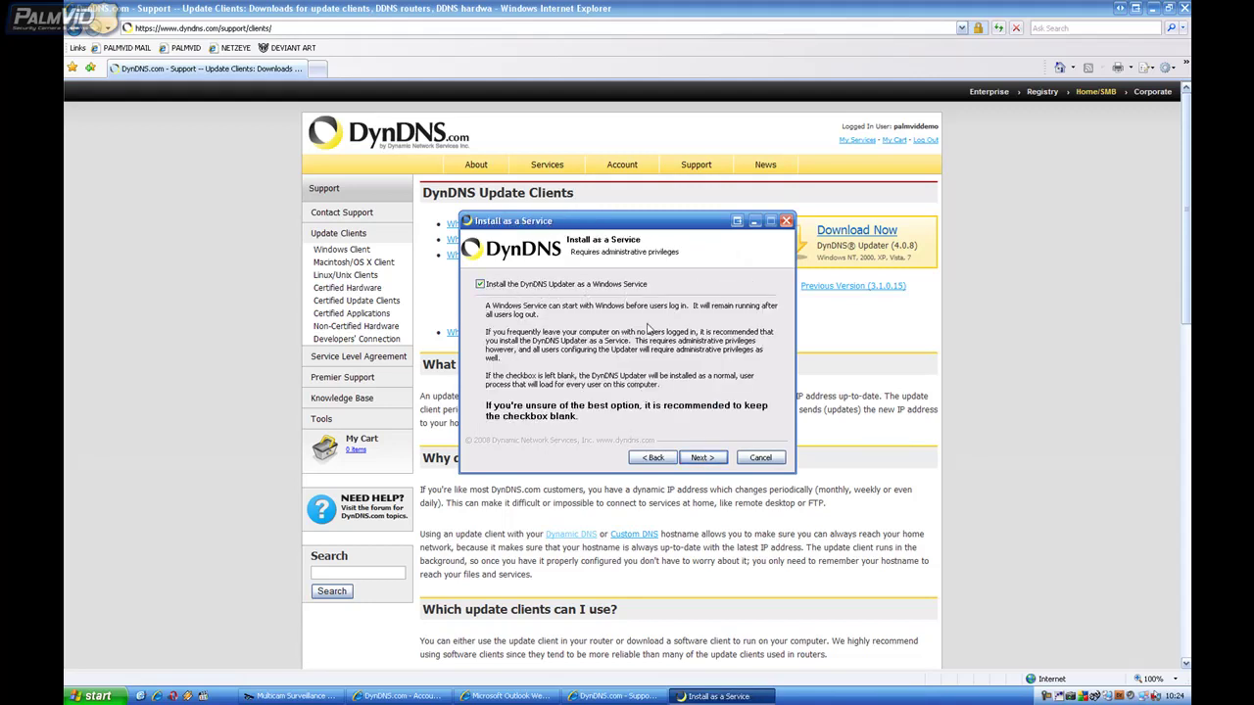
click(702, 458)
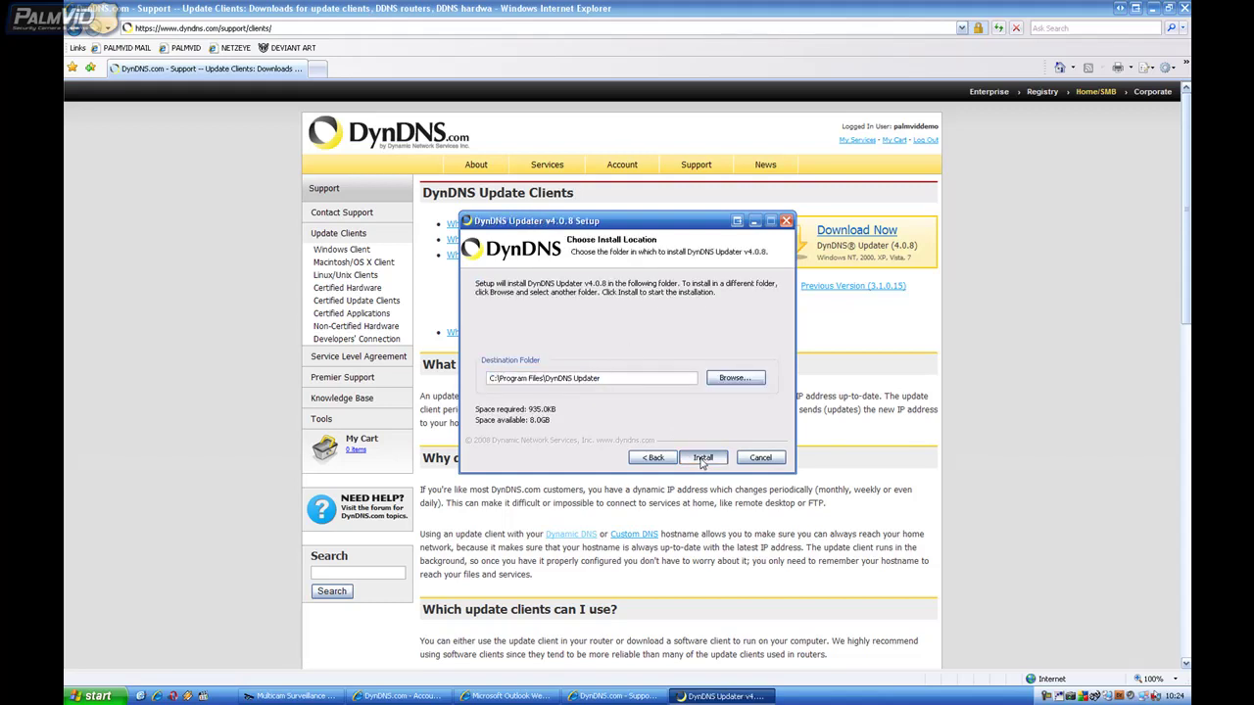
click(703, 458)
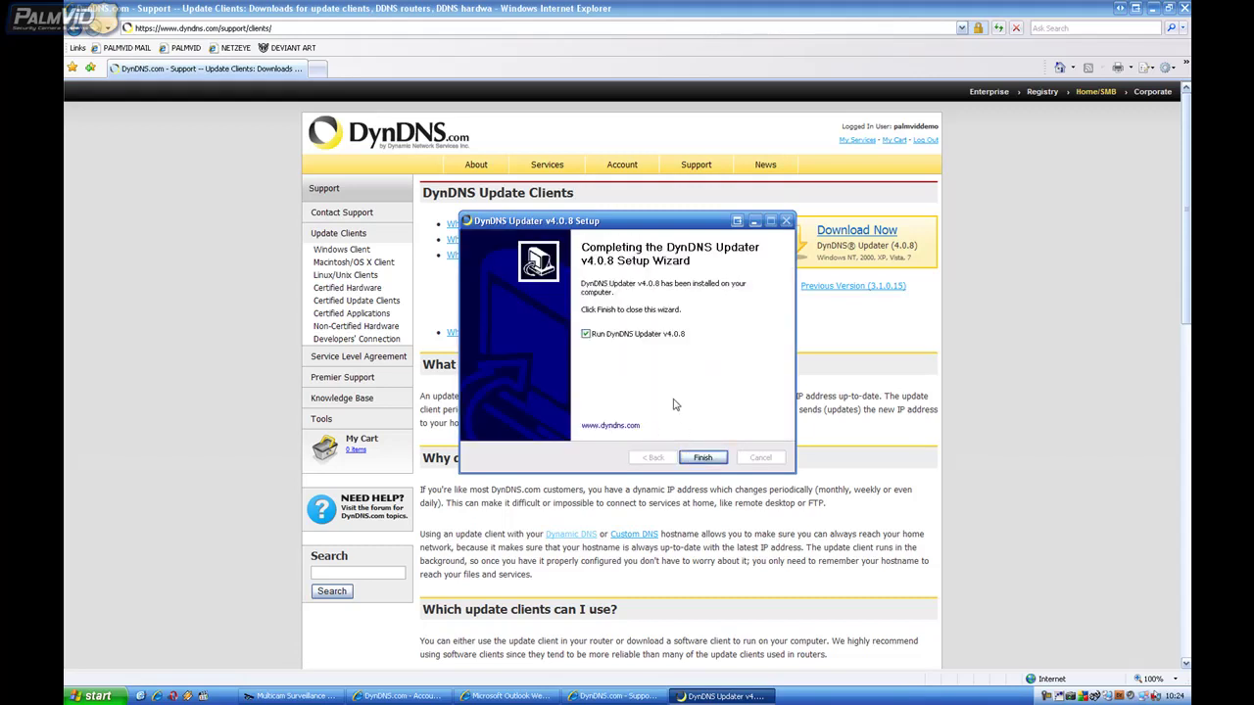
click(705, 459)
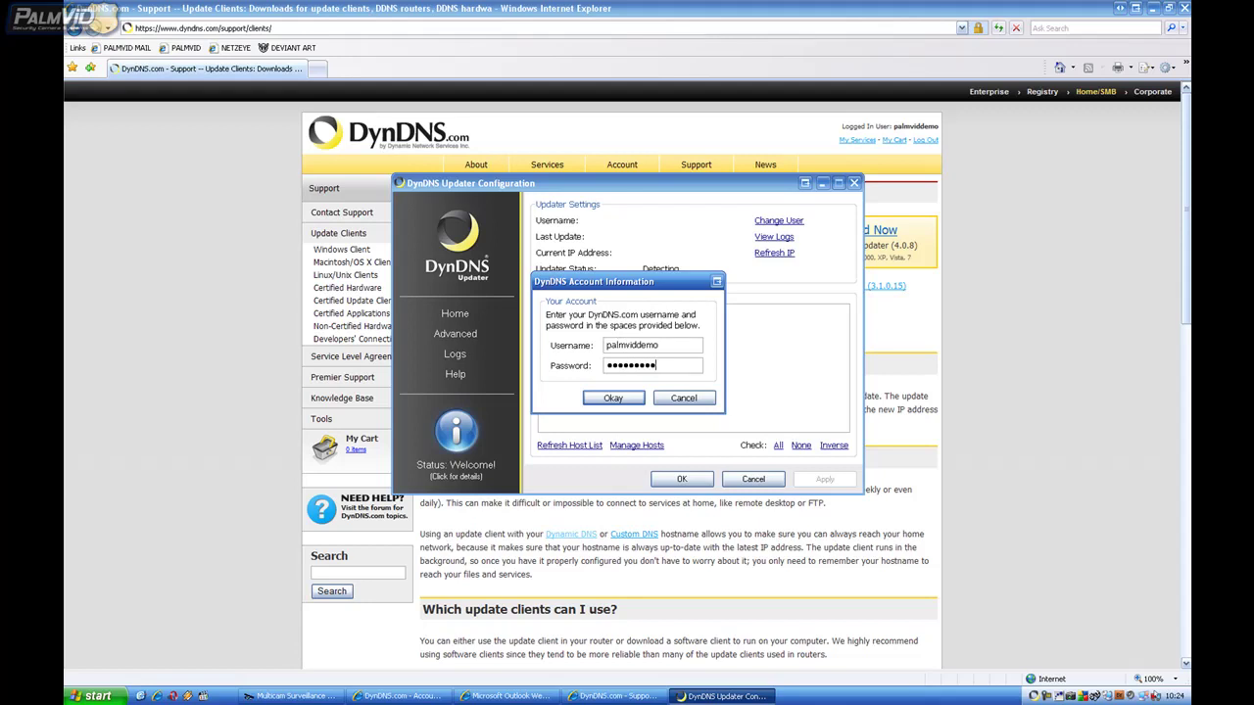
click(615, 398)
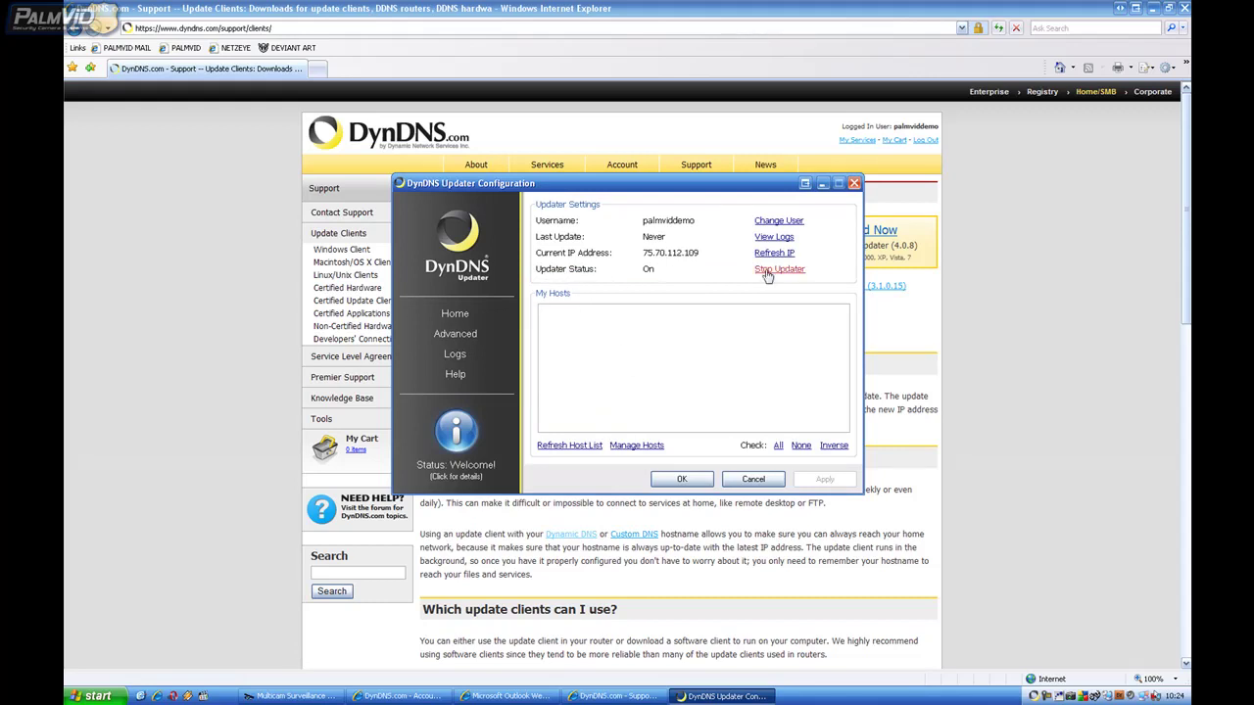
click(822, 183)
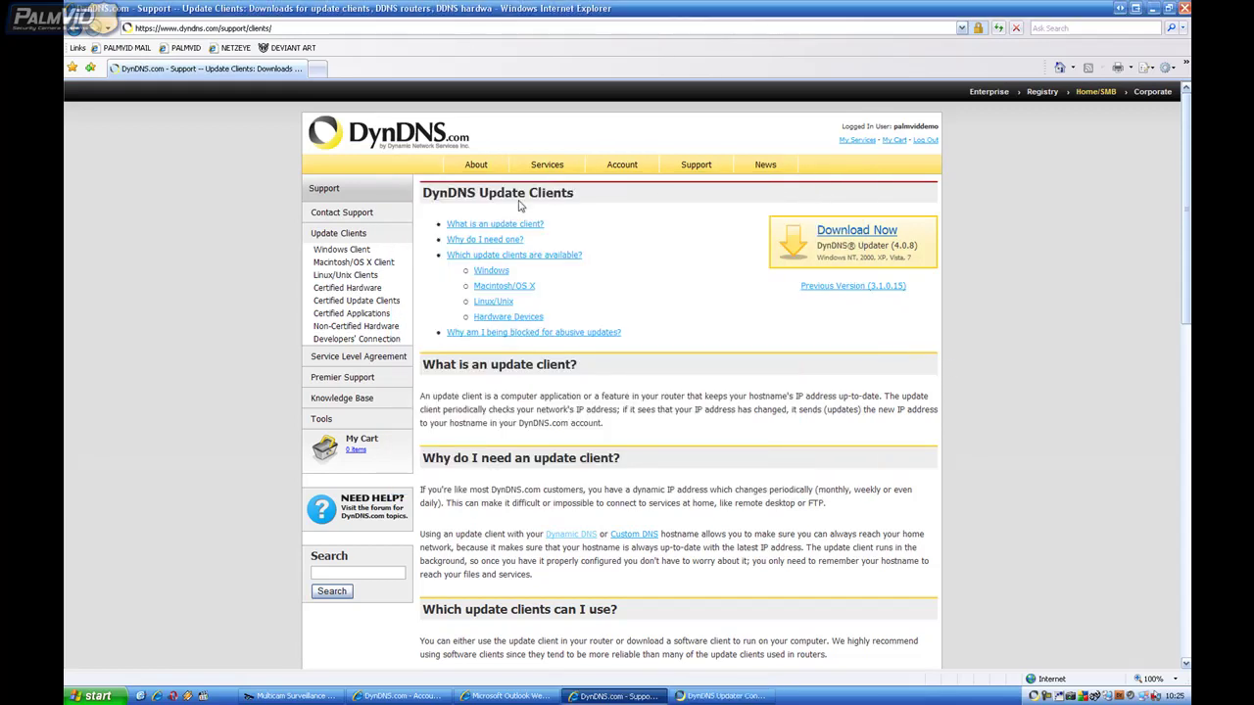
Step: Go to Services > Dynamic DNS > Manage Hosts and start adding a new hostname
click(548, 169)
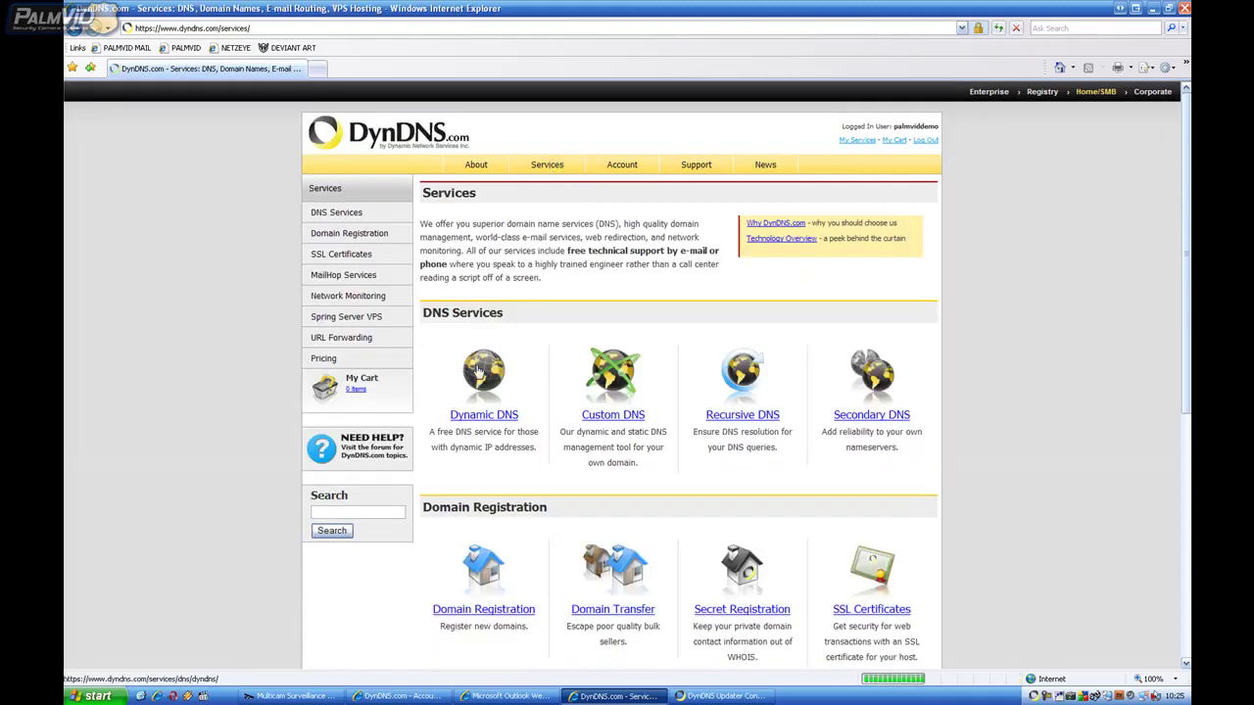
click(476, 413)
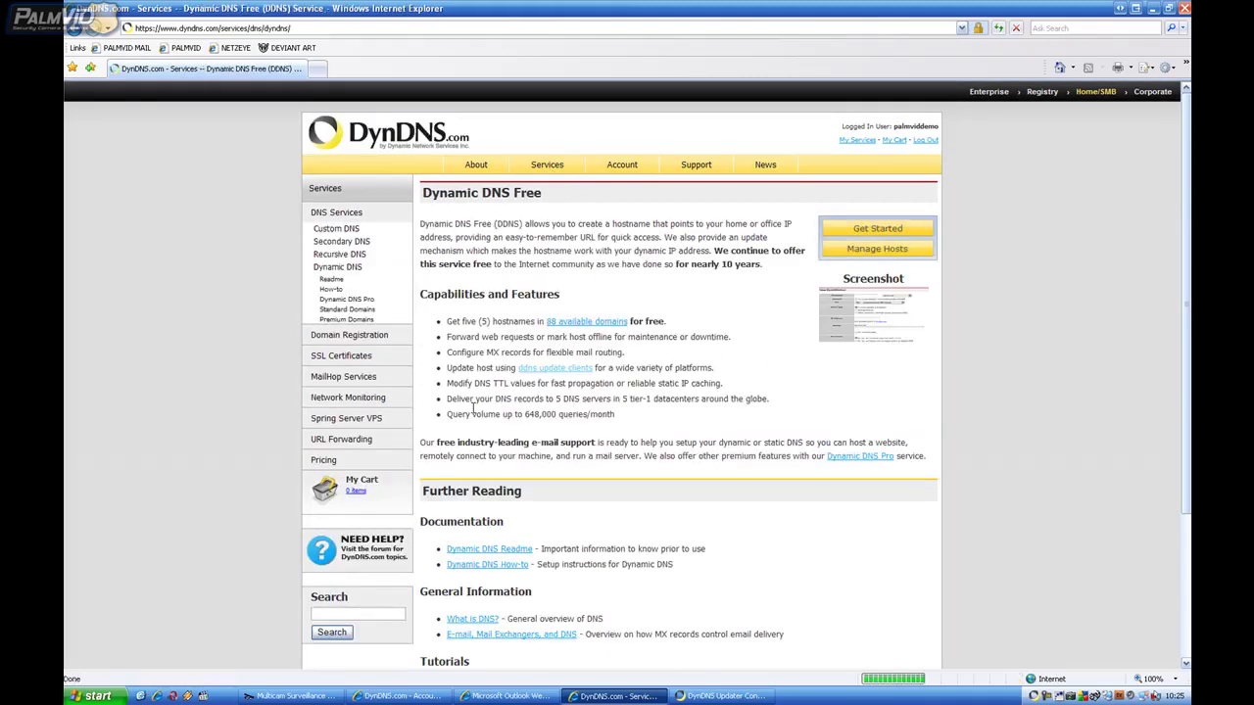
click(891, 251)
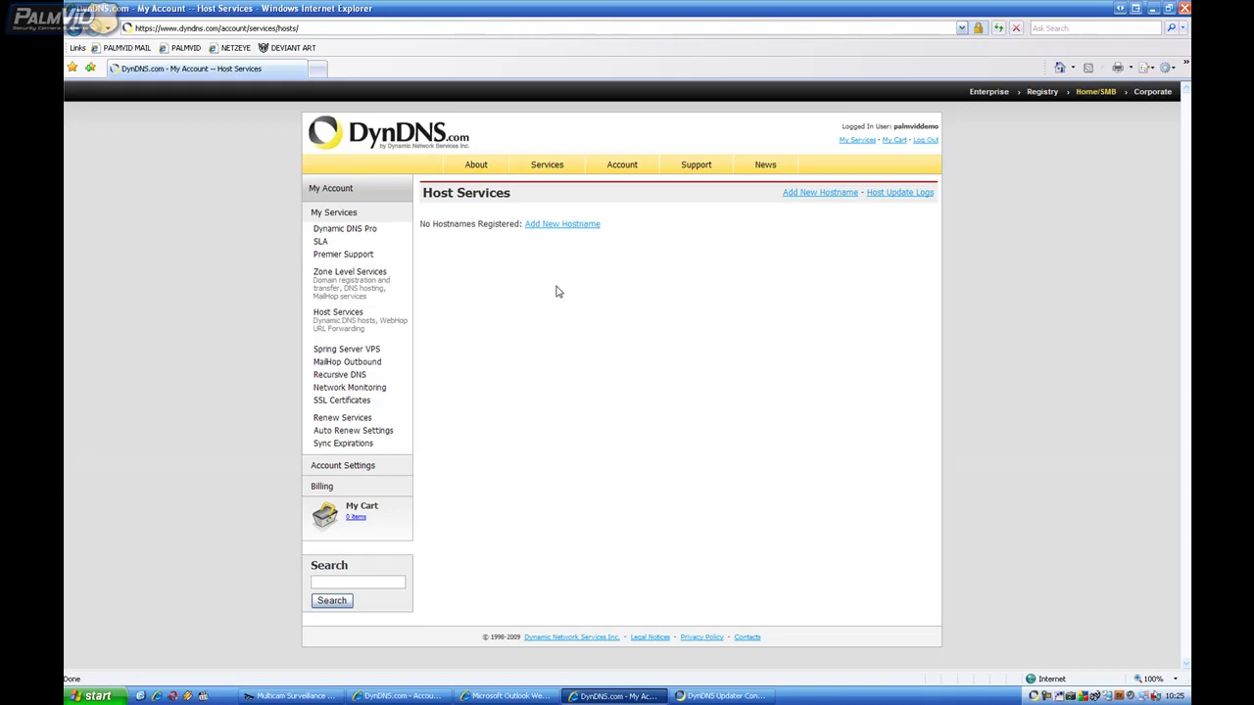
click(546, 227)
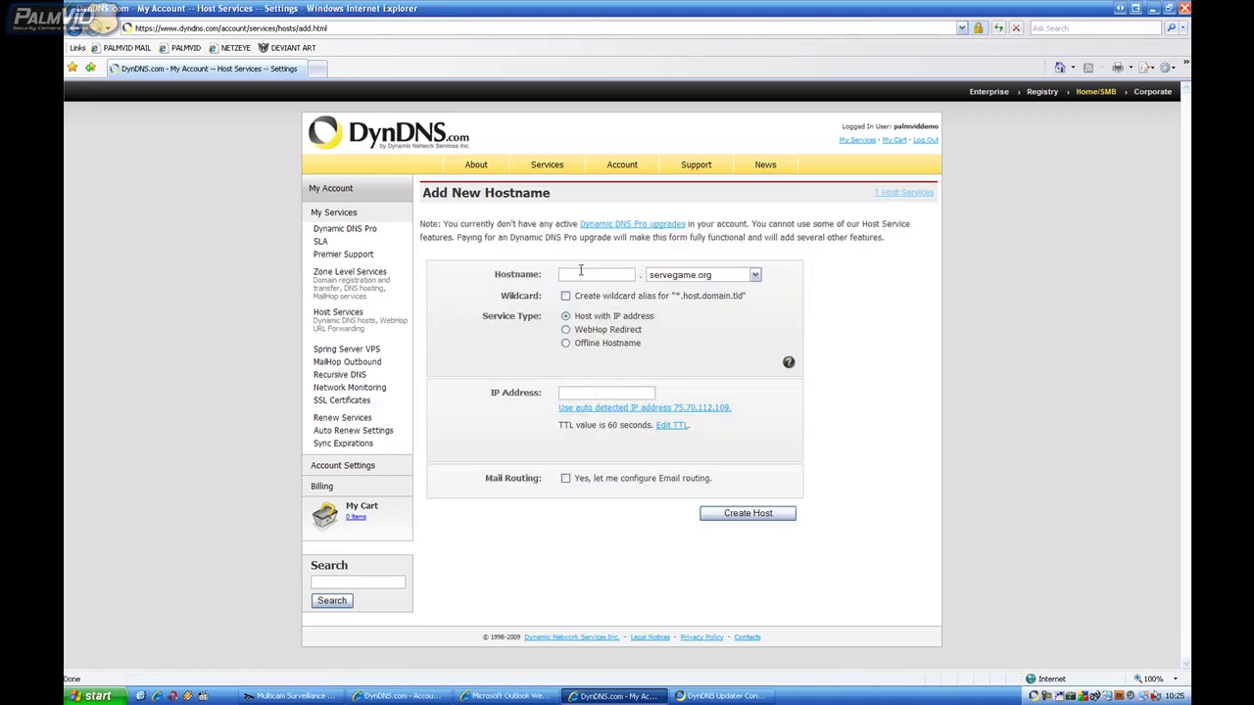
click(583, 270)
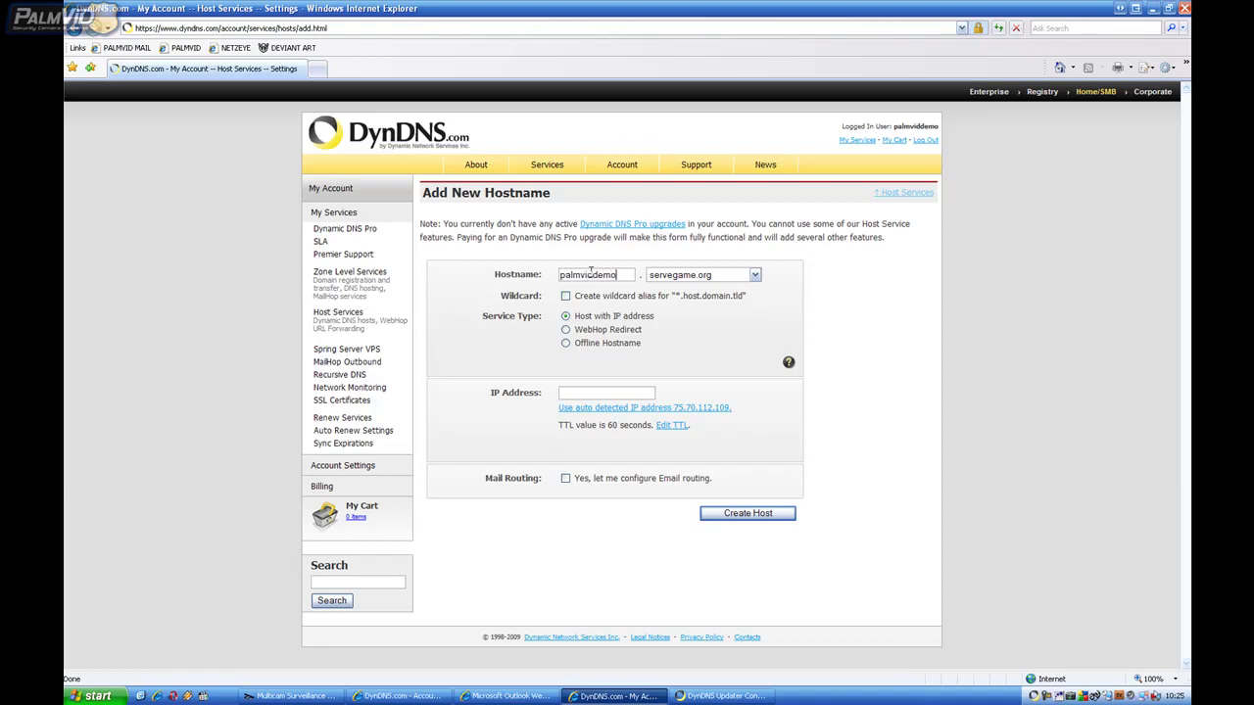
key(Tab)
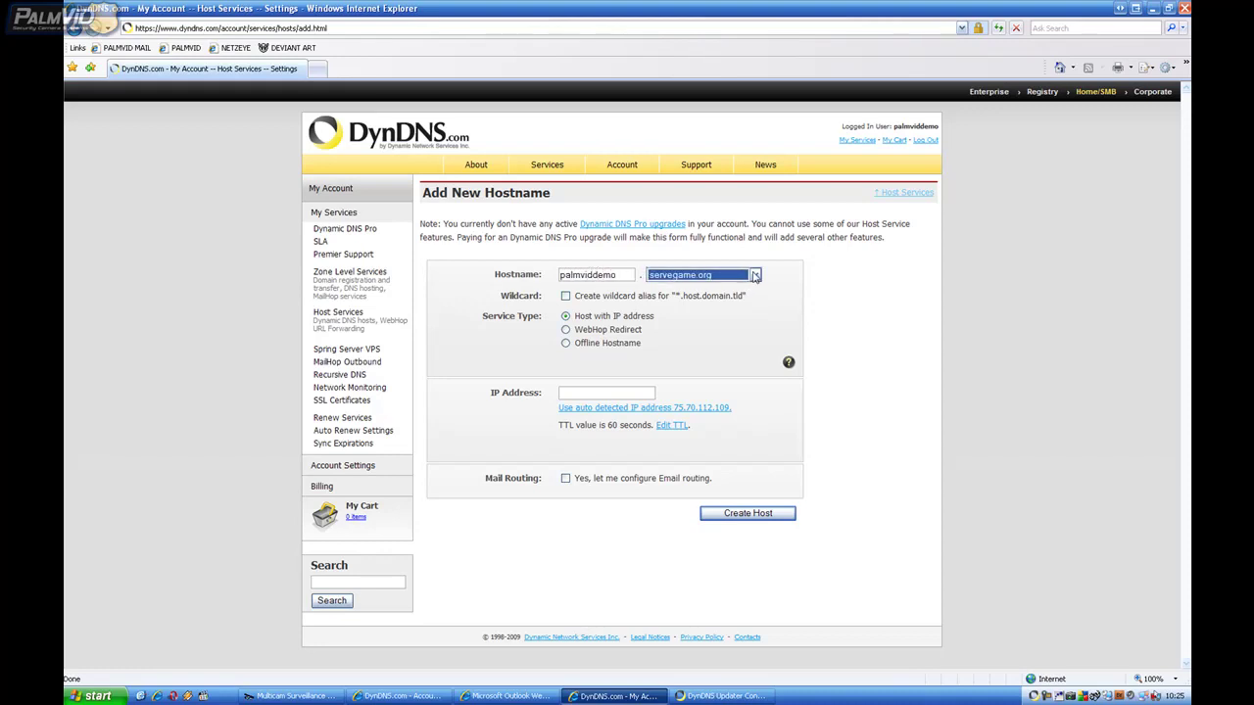
click(755, 275)
scroll(739, 325, up, 5)
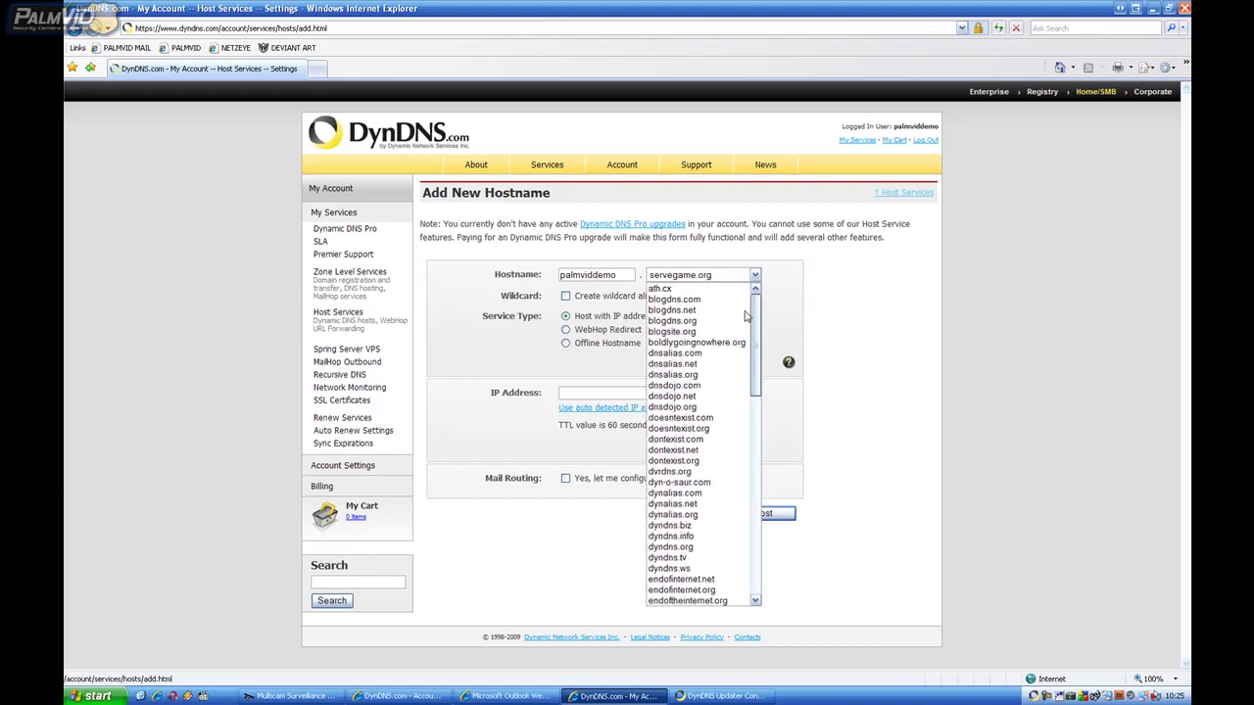
scroll(740, 333, down, 3)
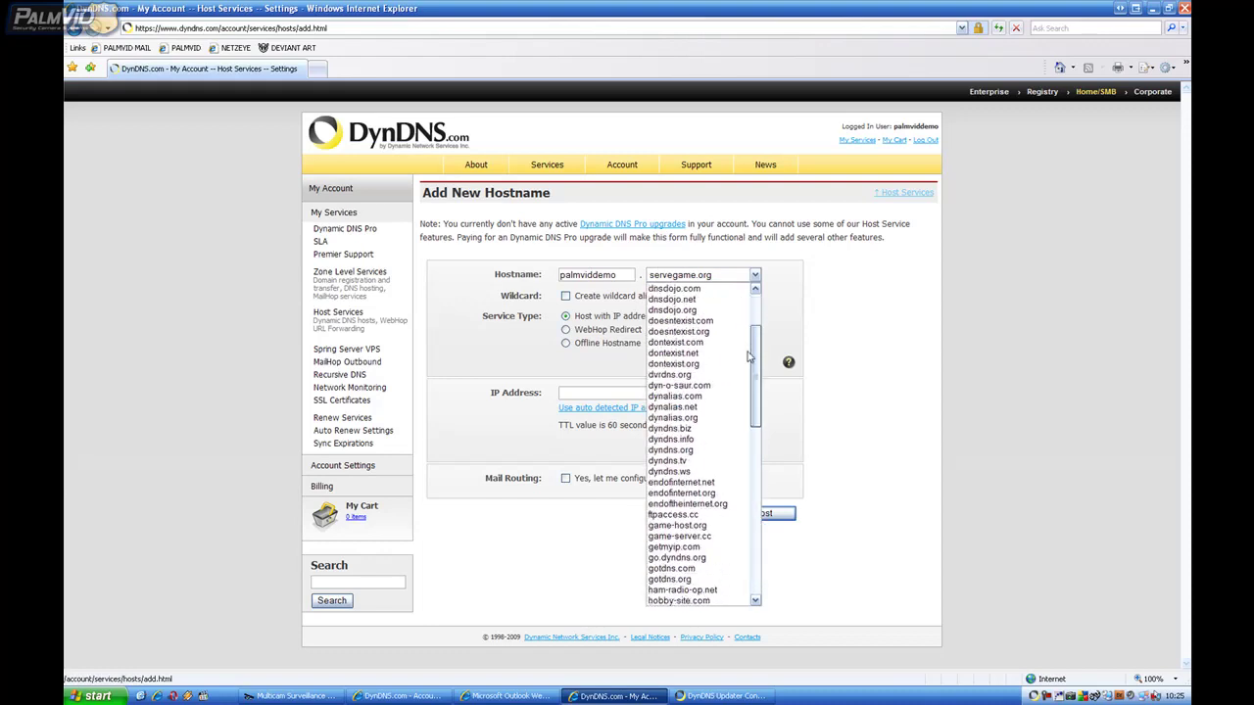
click(699, 375)
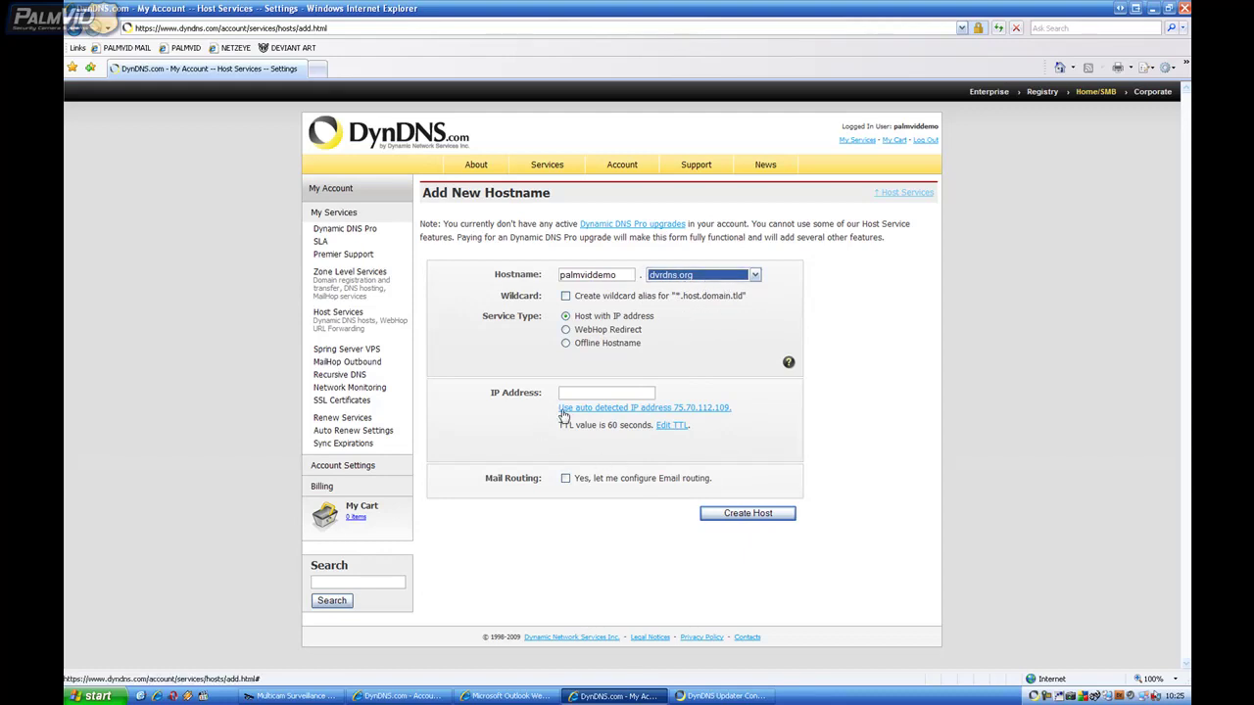
click(594, 410)
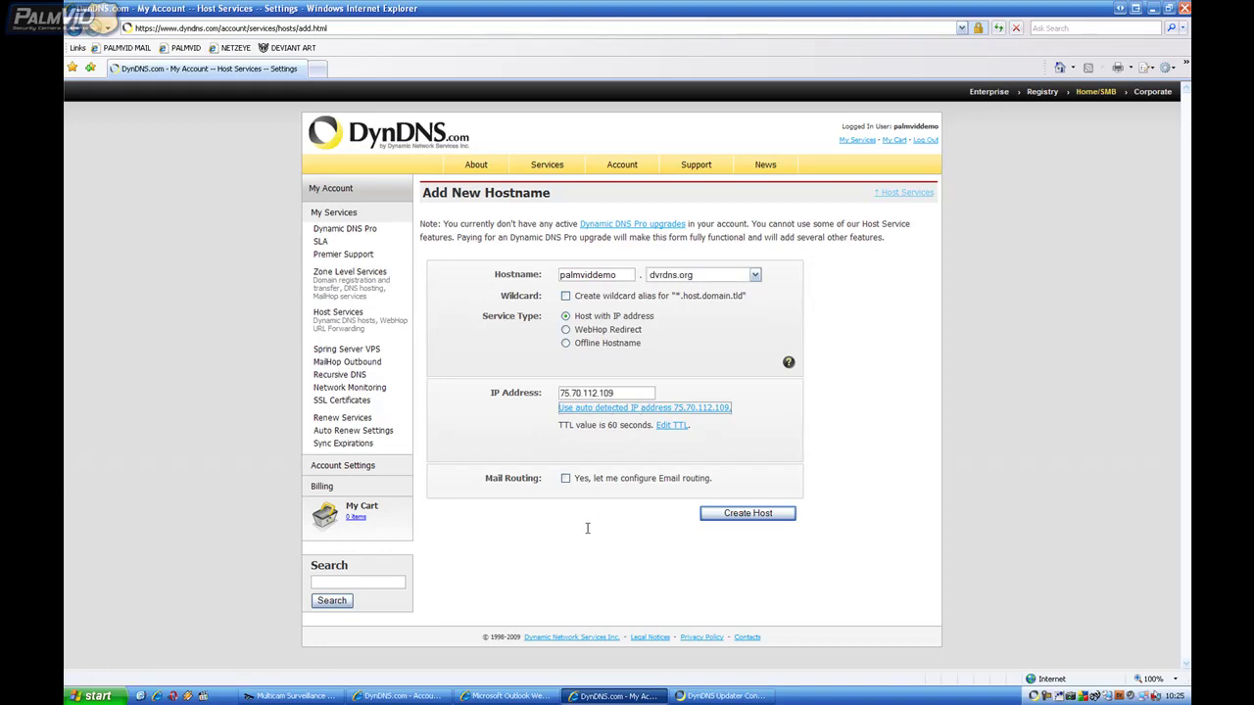
click(649, 540)
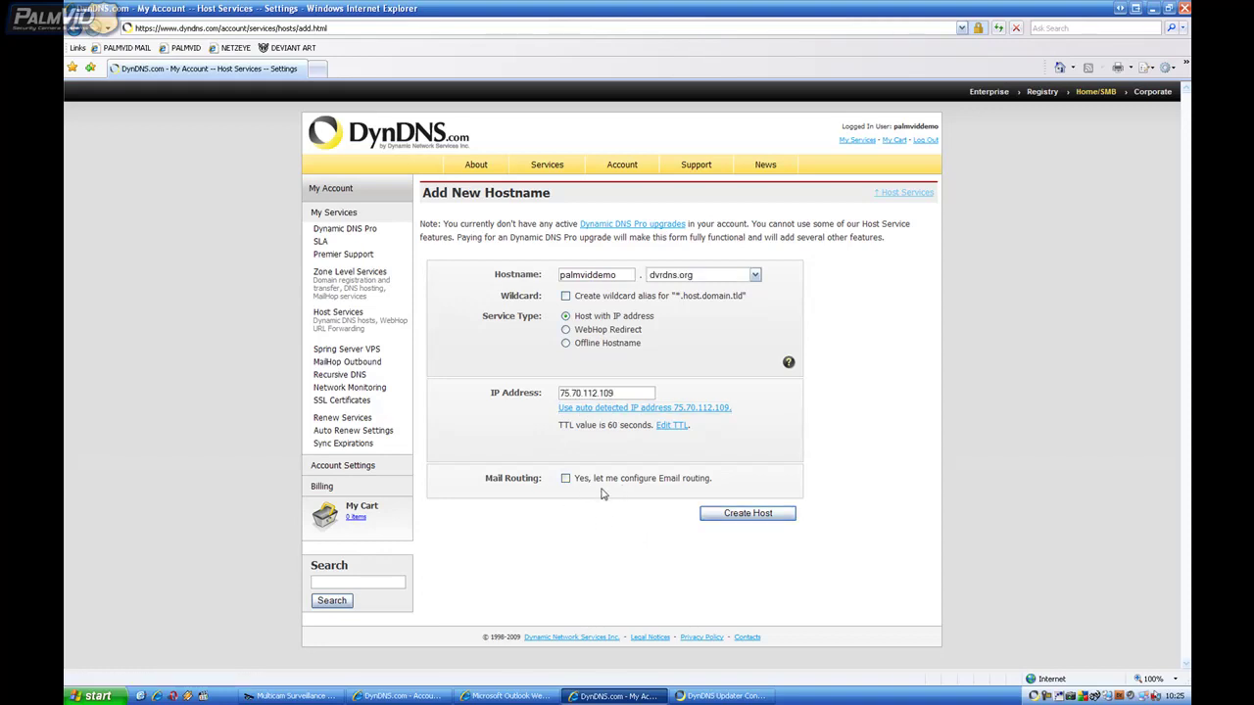
click(750, 513)
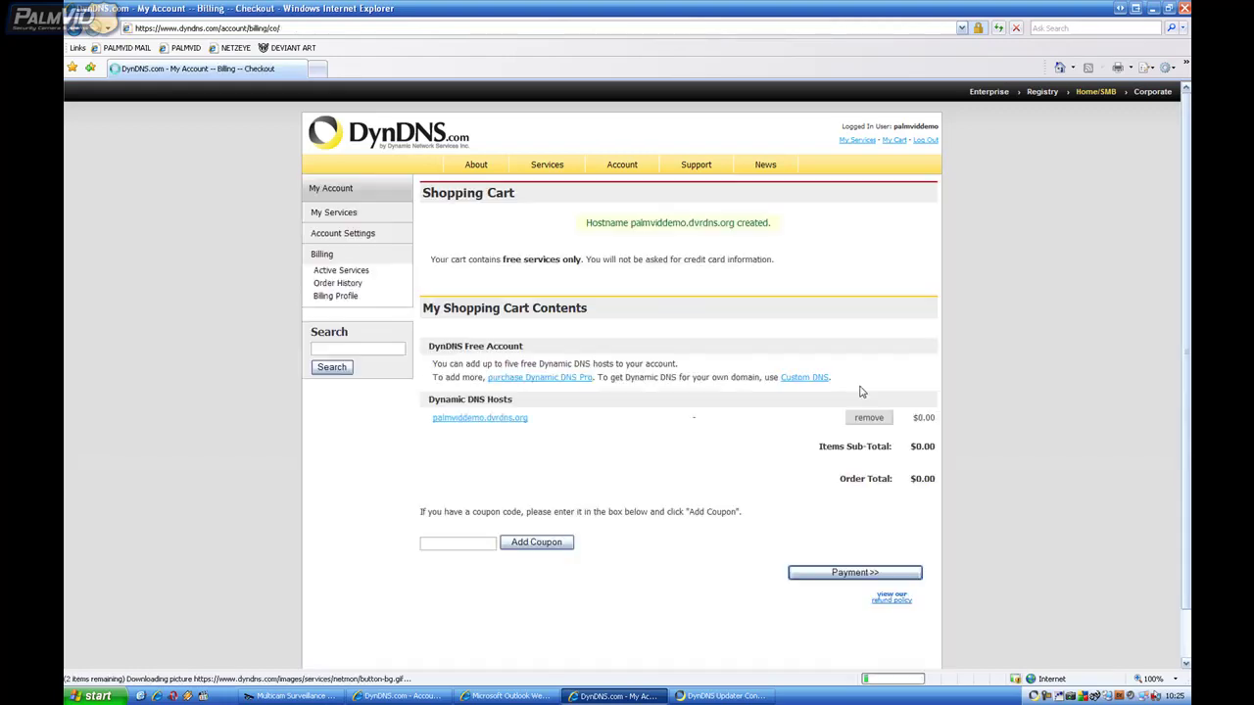
Step: Proceed to payment for the $0.00 cart and activate palmviddemo.dvrdns.org
scroll(1073, 405, down, 1)
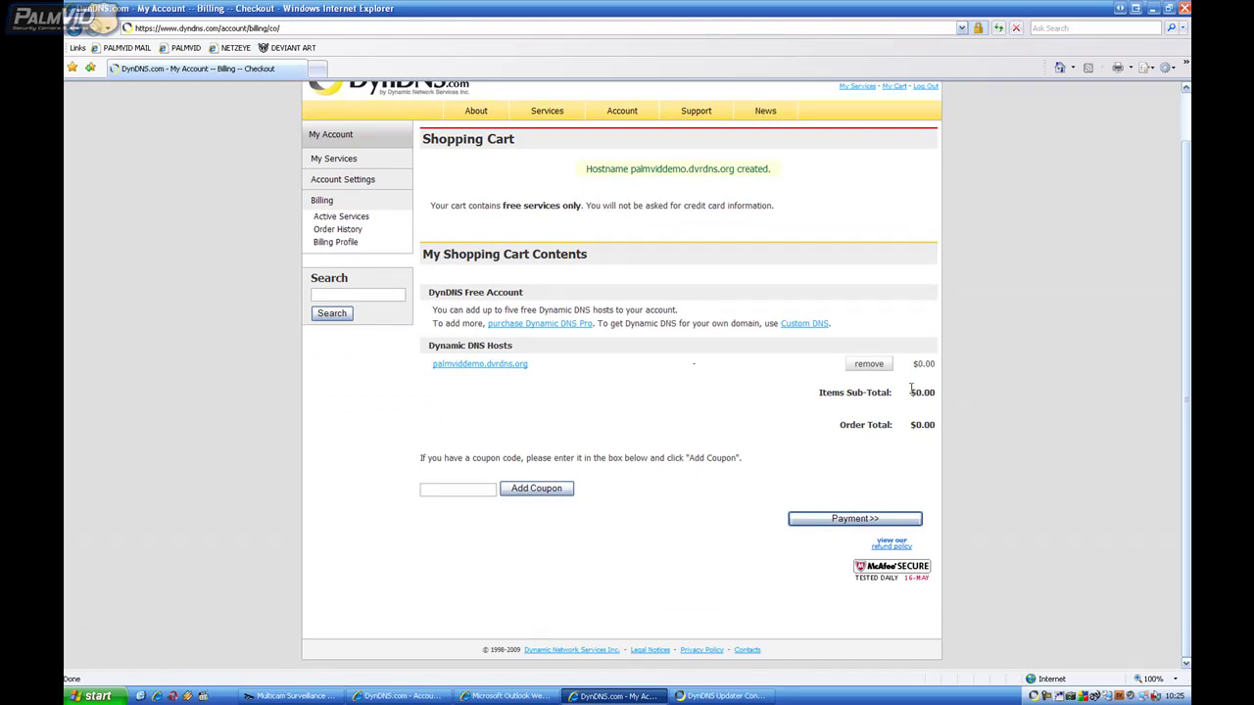
drag(919, 397, 919, 427)
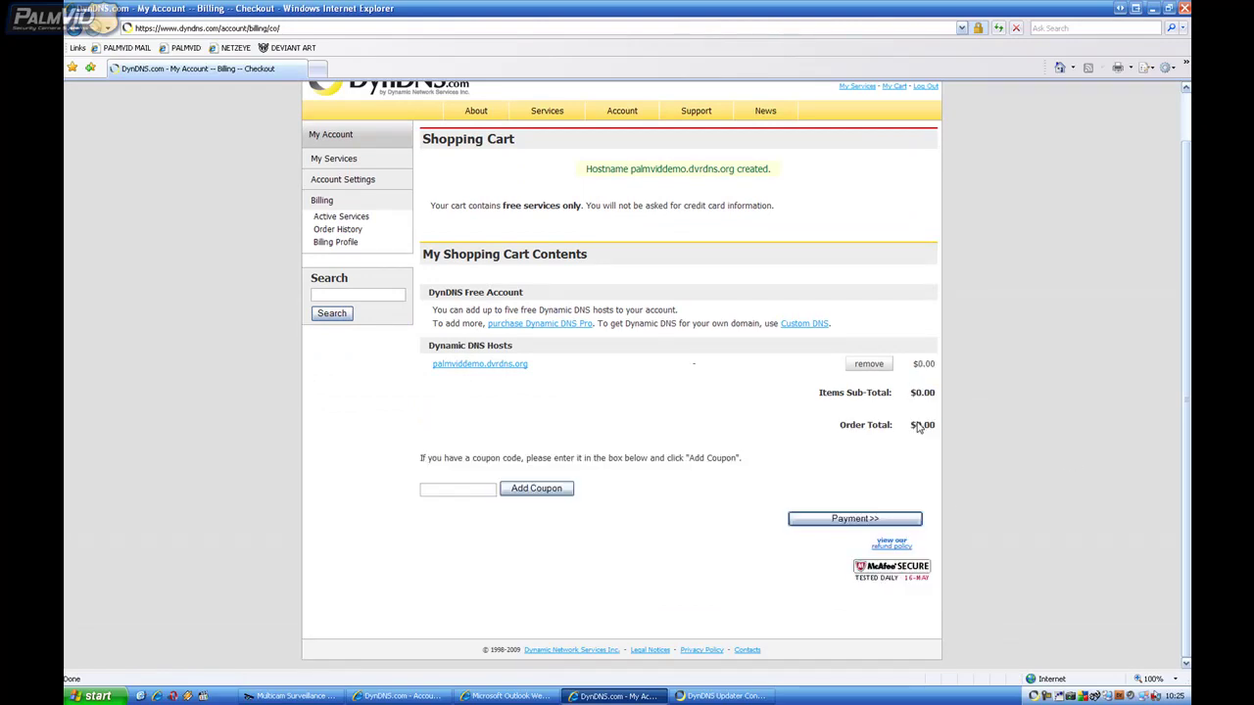
click(850, 520)
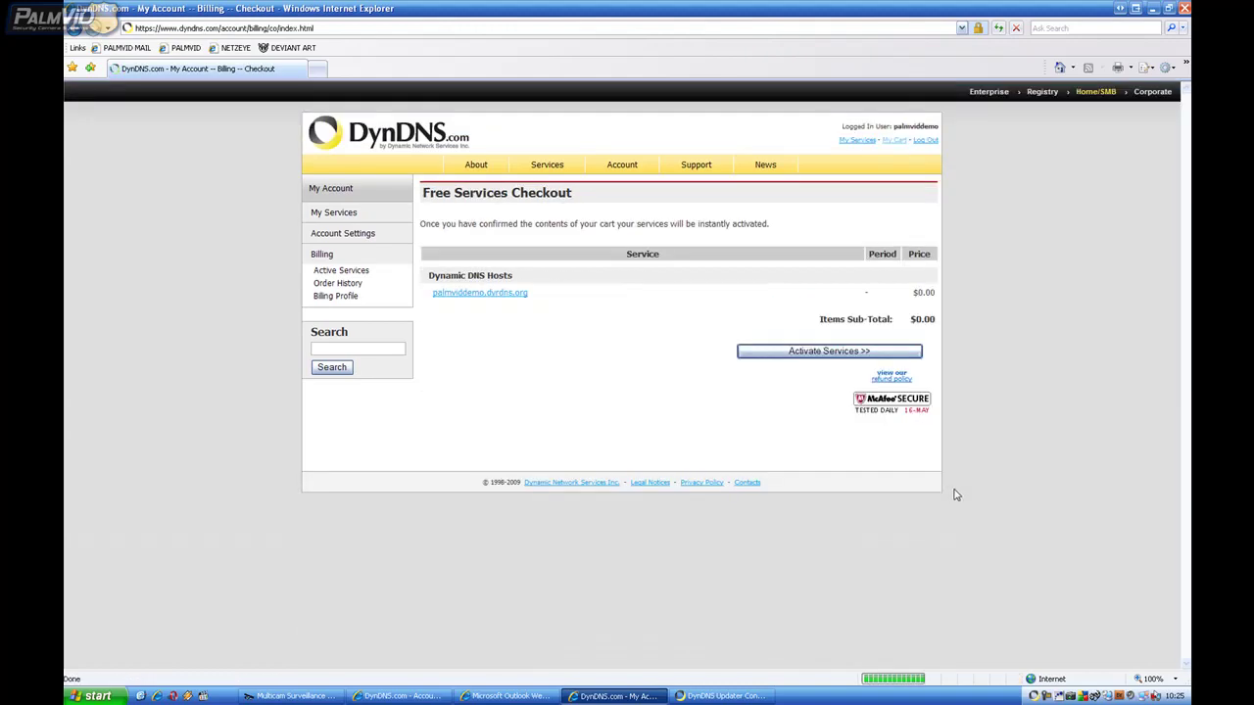
click(814, 351)
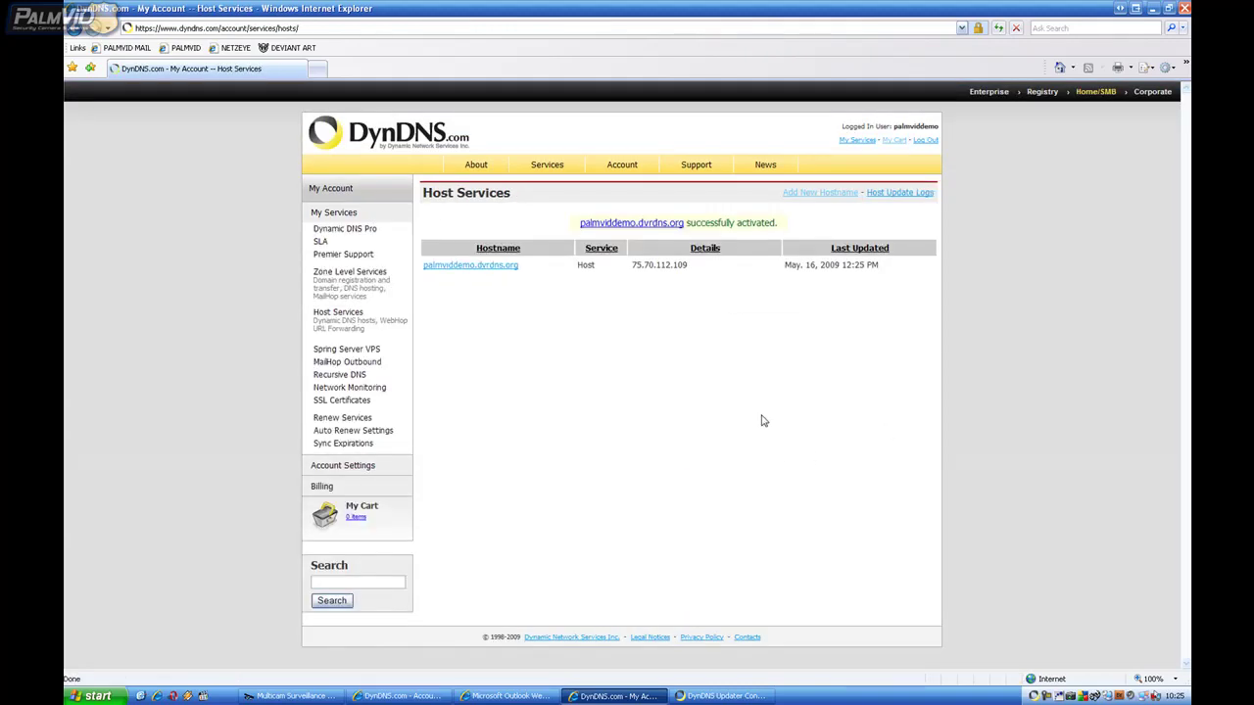
Step: Close the three Internet Explorer windows
click(1184, 8)
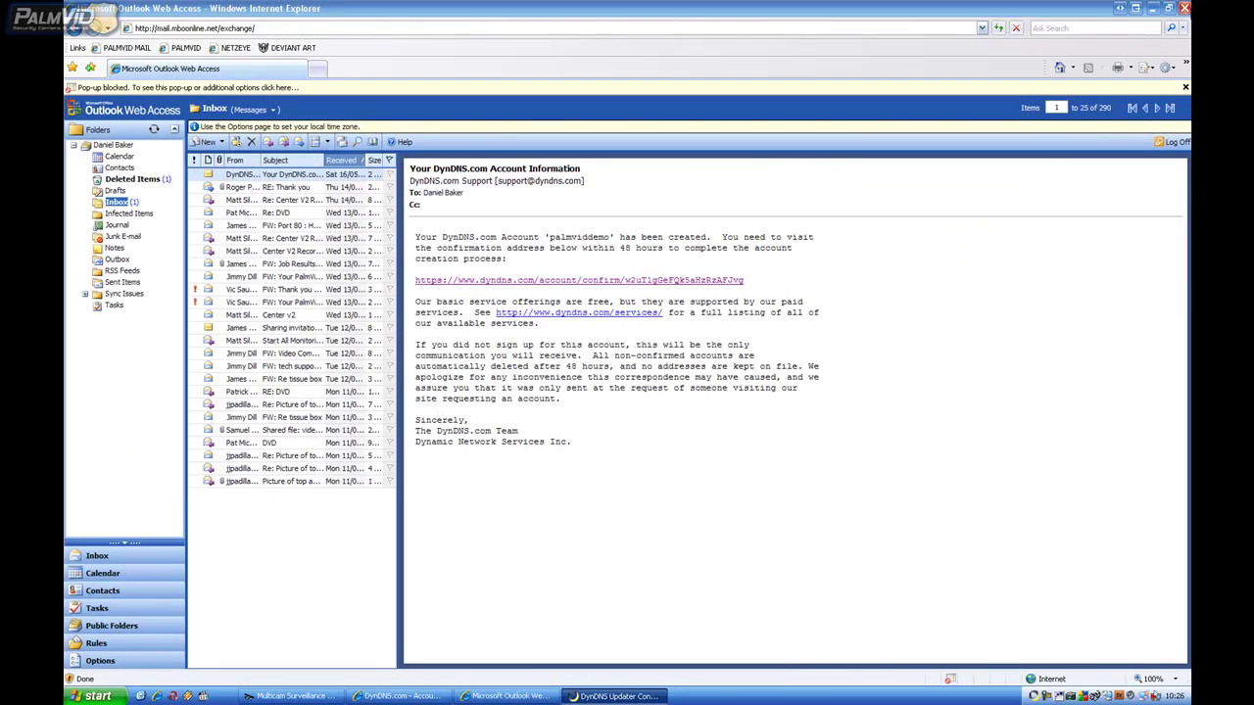
click(1184, 8)
click(1185, 8)
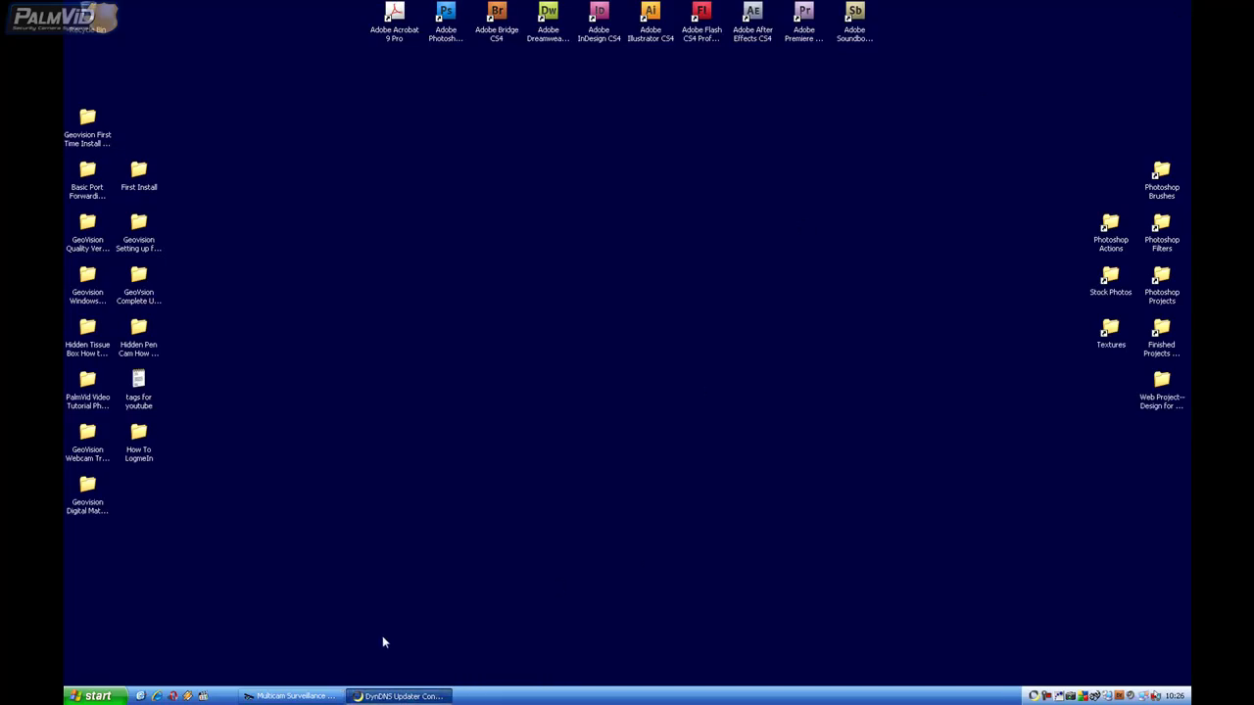
Step: Refresh the Updater's host list, tick palmviddemo.dvrdns.org, apply, and close the configuration
click(385, 698)
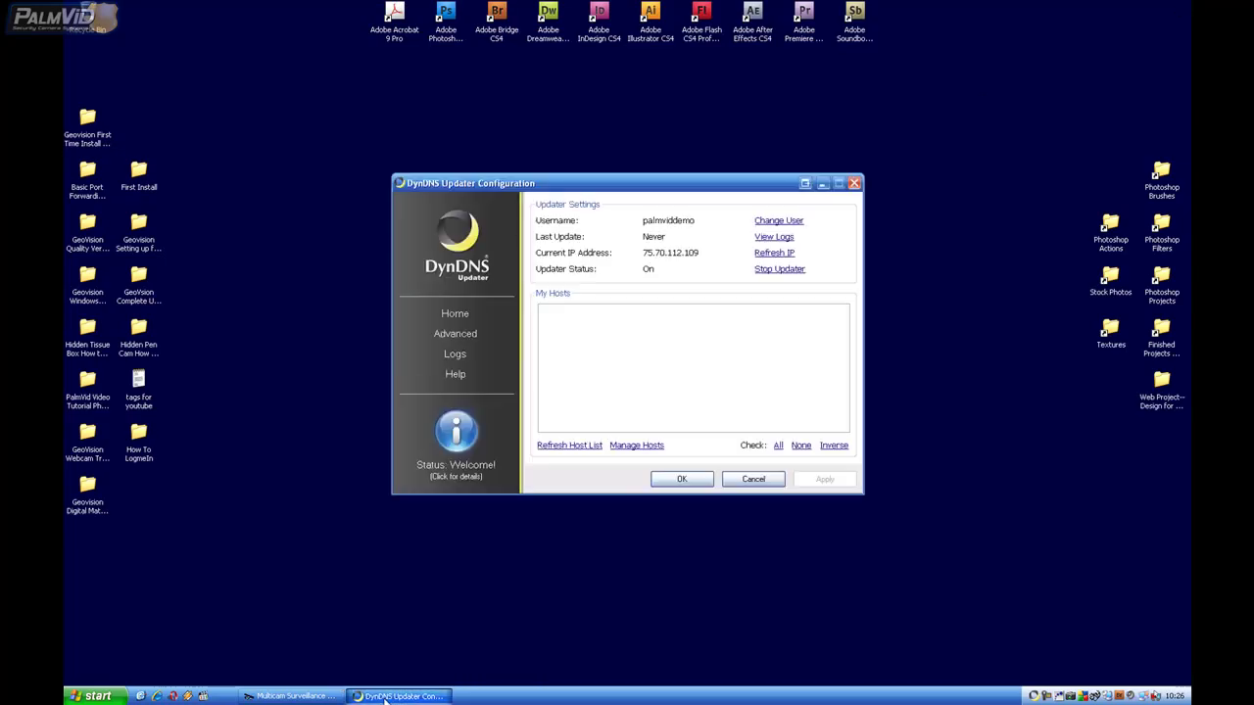
click(564, 447)
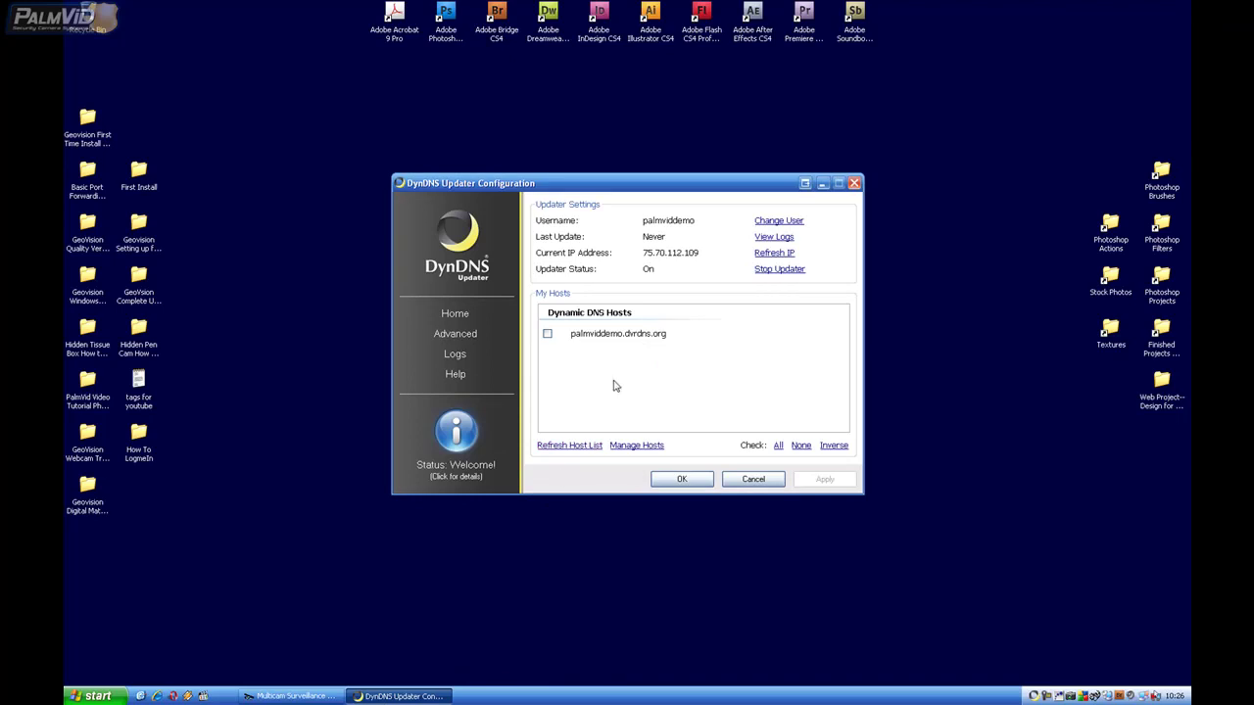
click(546, 334)
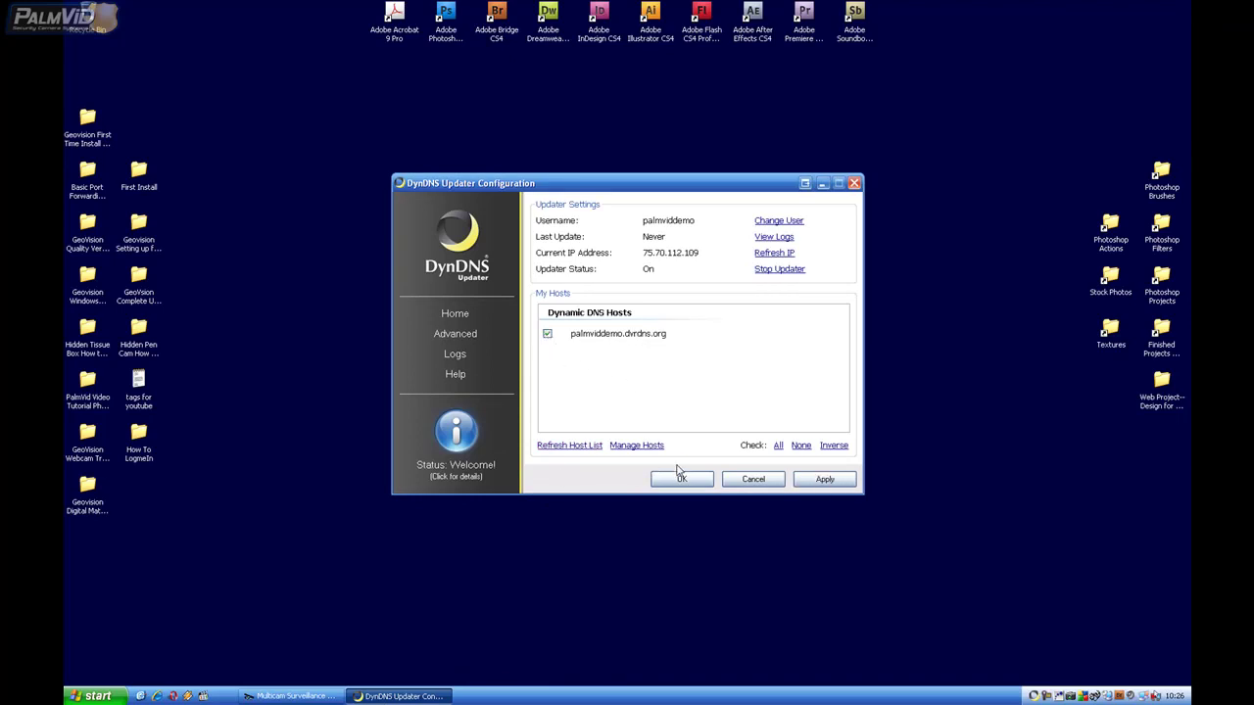
click(848, 485)
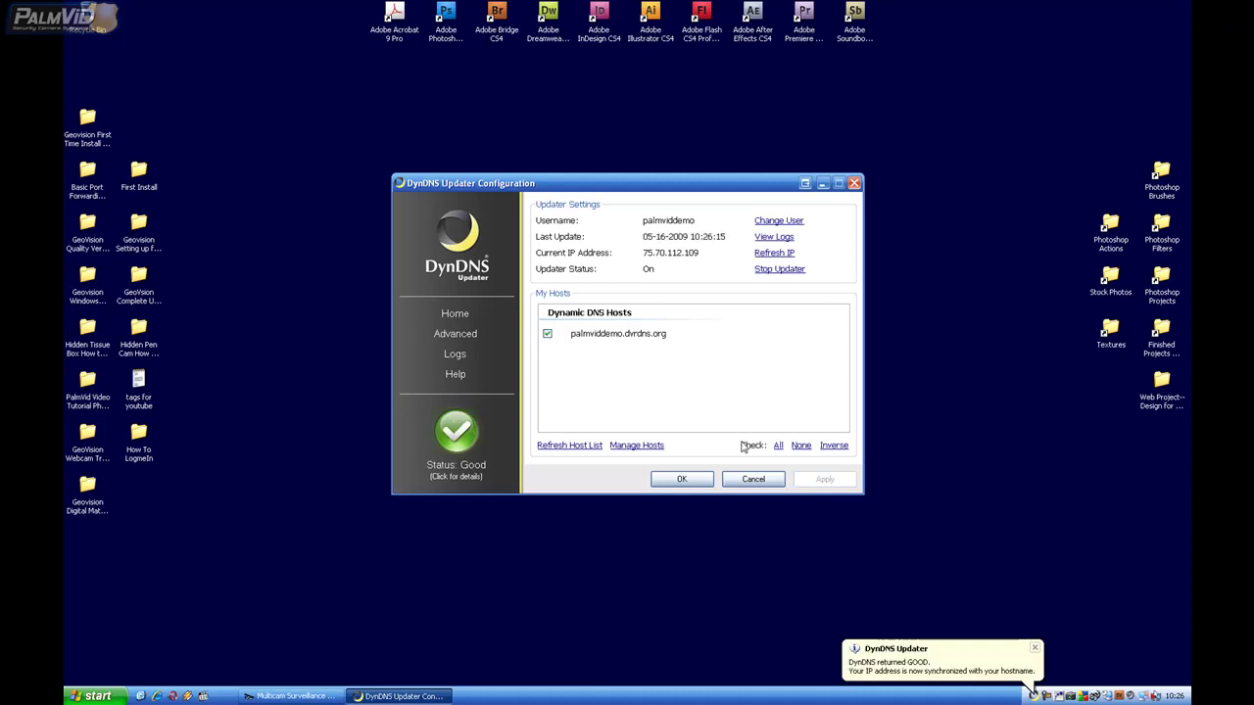
click(683, 479)
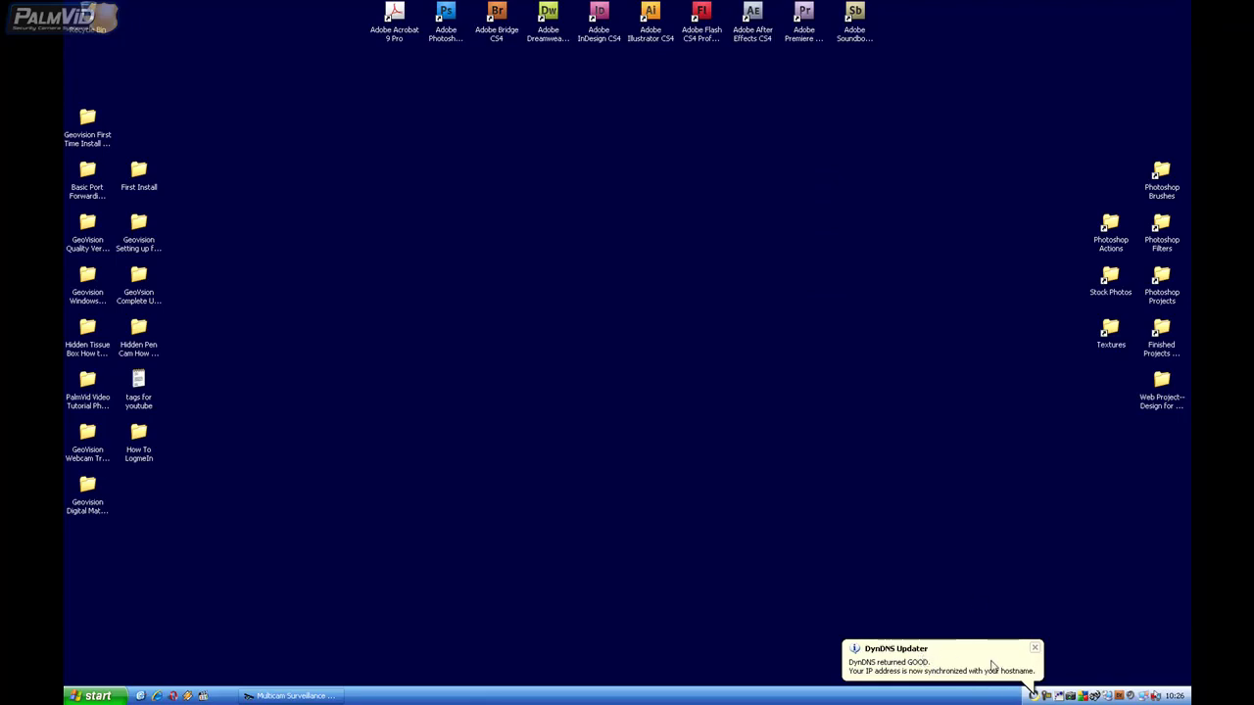
Step: Shut down the GeoVision DNS client from the tray and confirm stopping it
double_click(1097, 696)
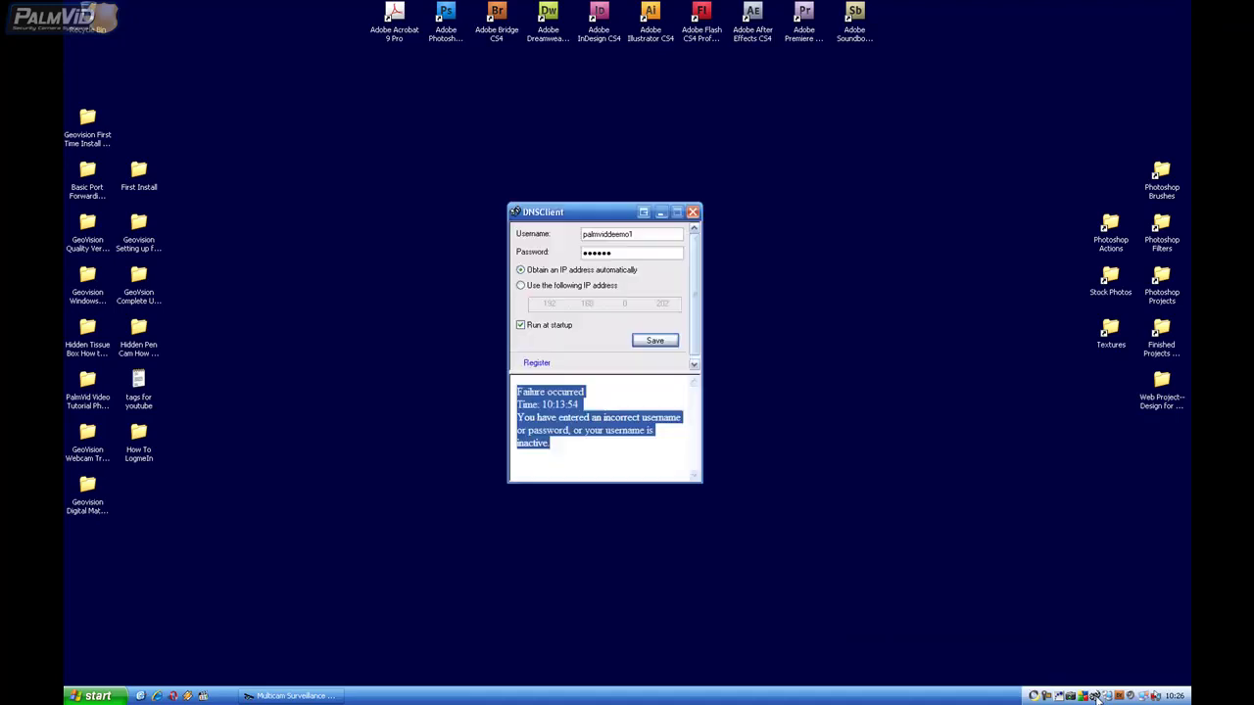
click(693, 213)
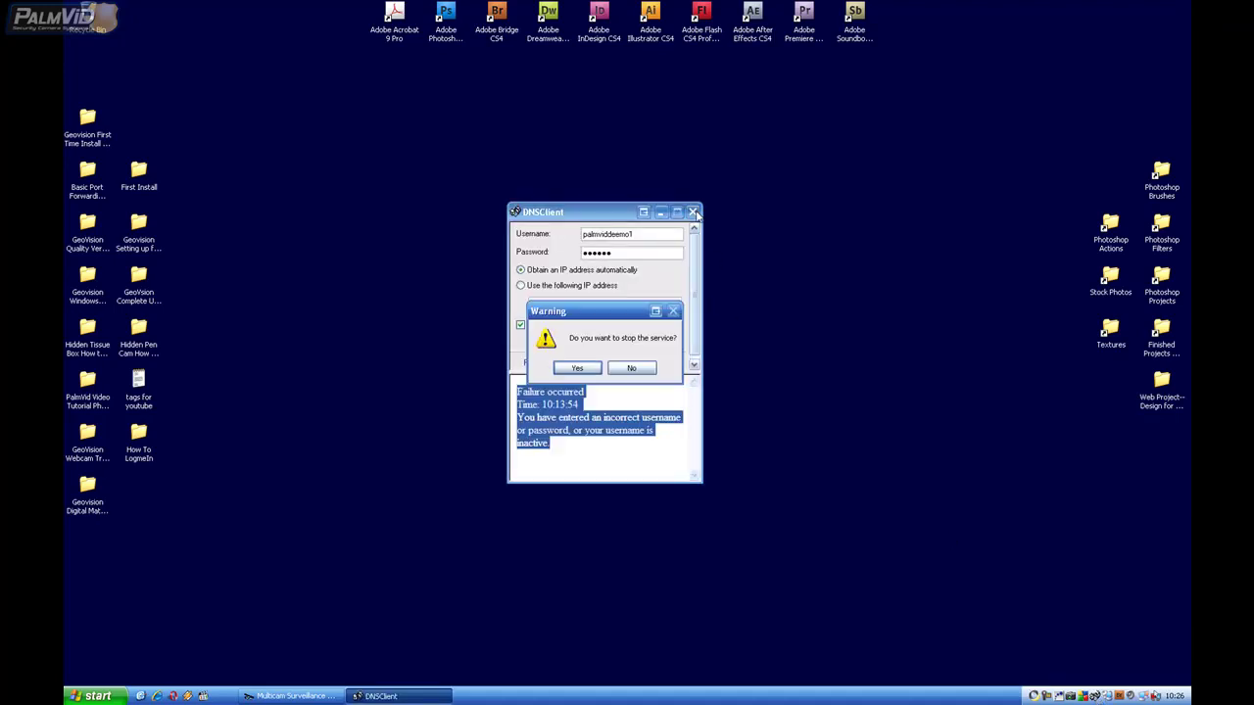
click(584, 365)
Step: Uninstall the Dynamic DNS Service from the DDNS program group
click(96, 696)
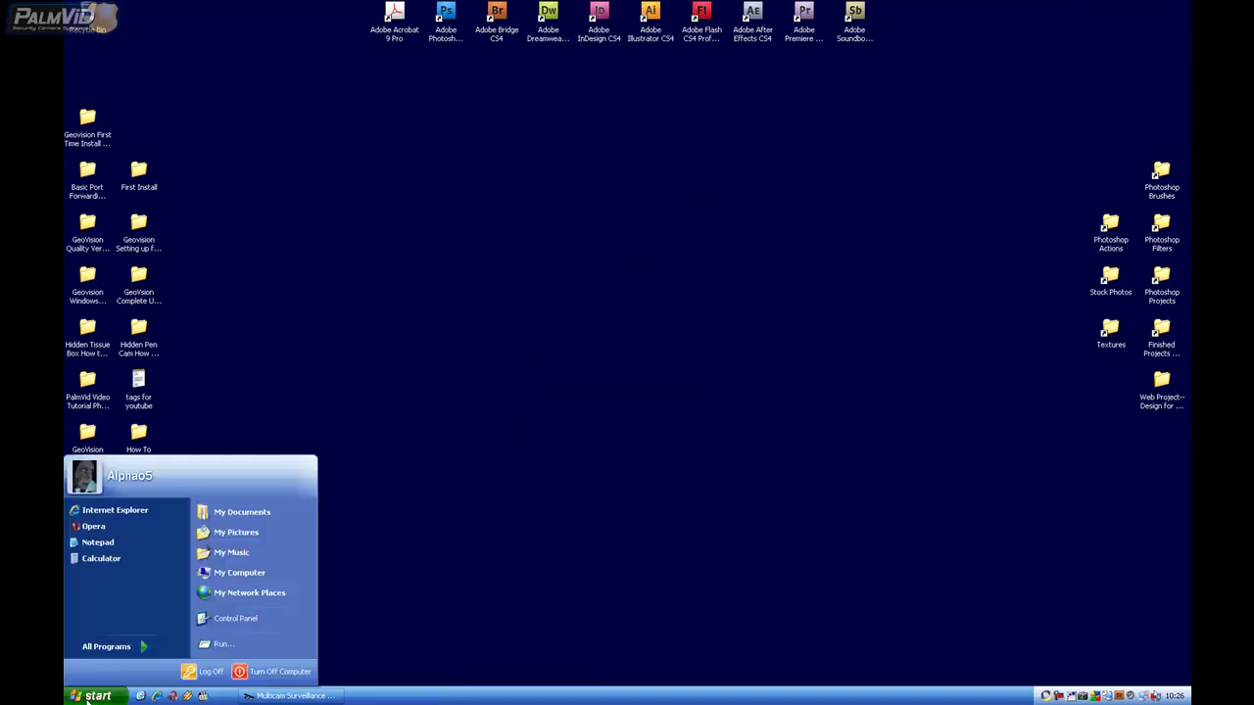
click(116, 648)
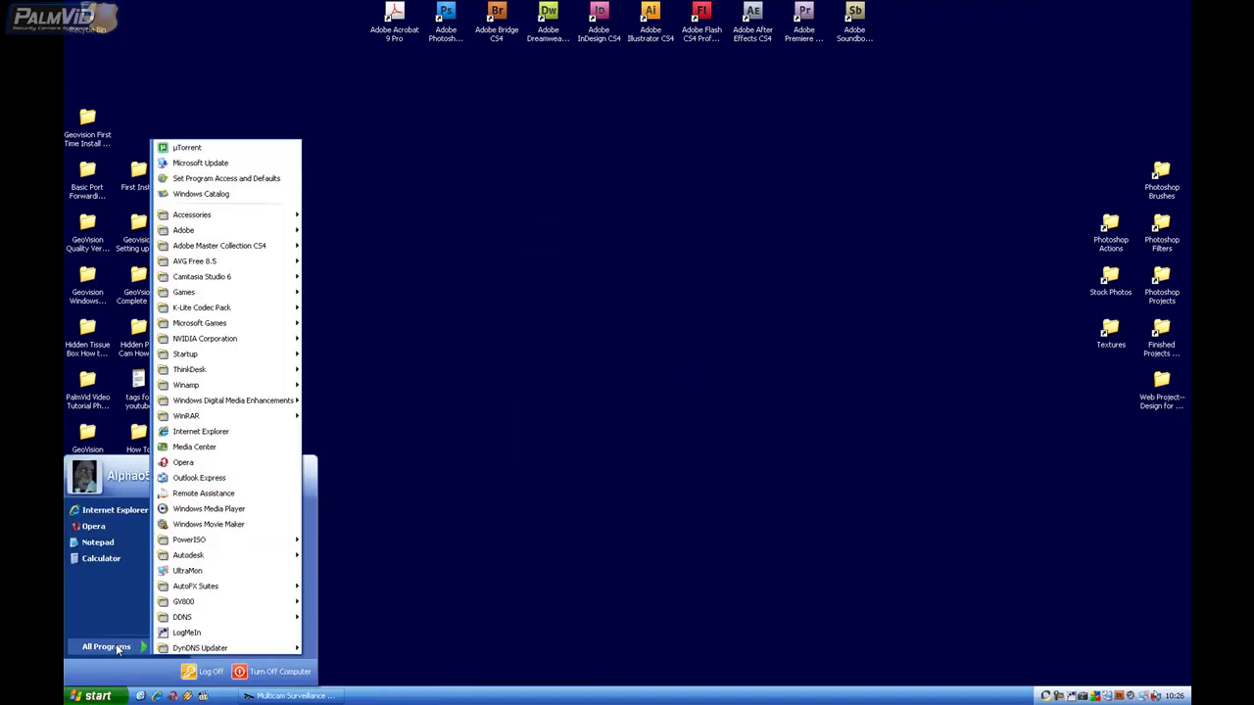
mouse_move(201, 618)
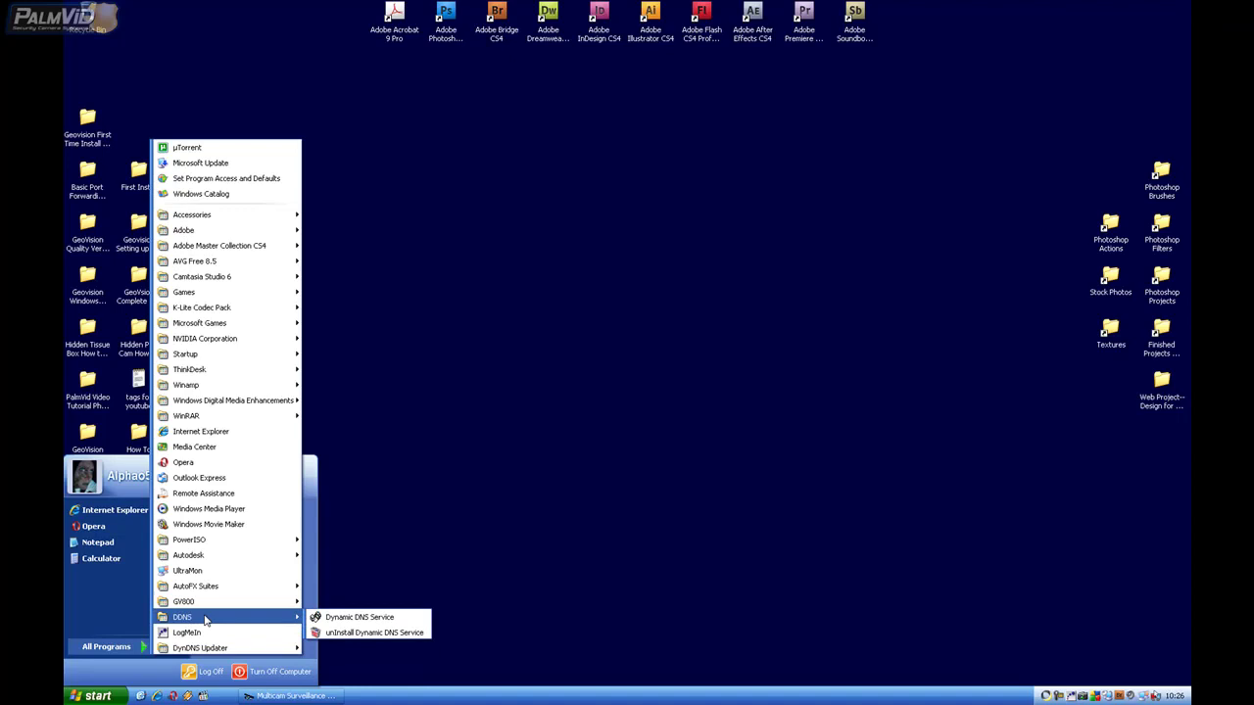
click(354, 631)
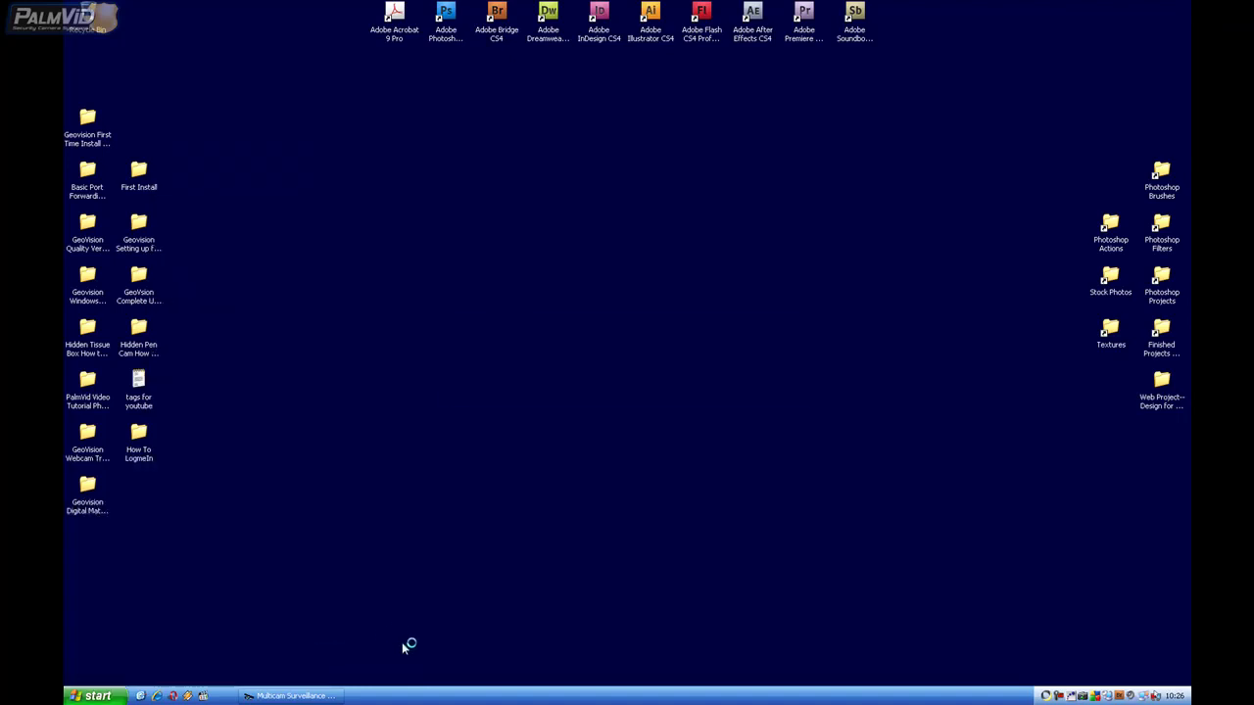
click(615, 388)
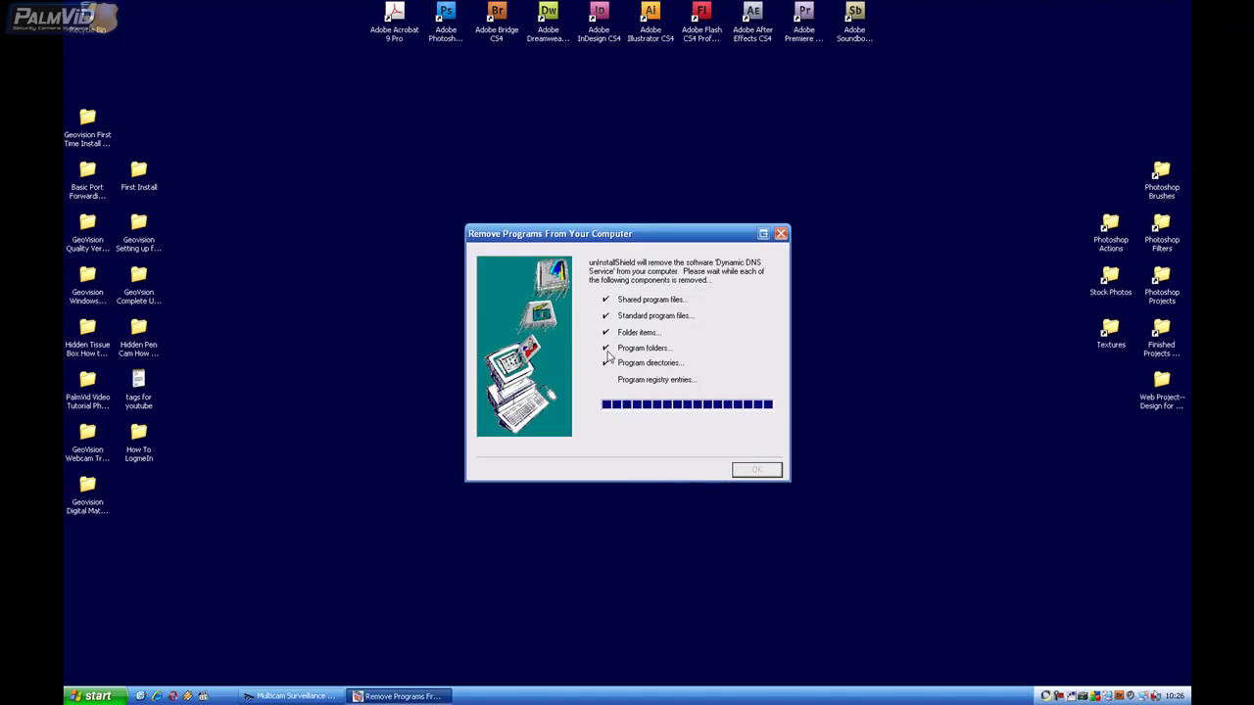
click(752, 474)
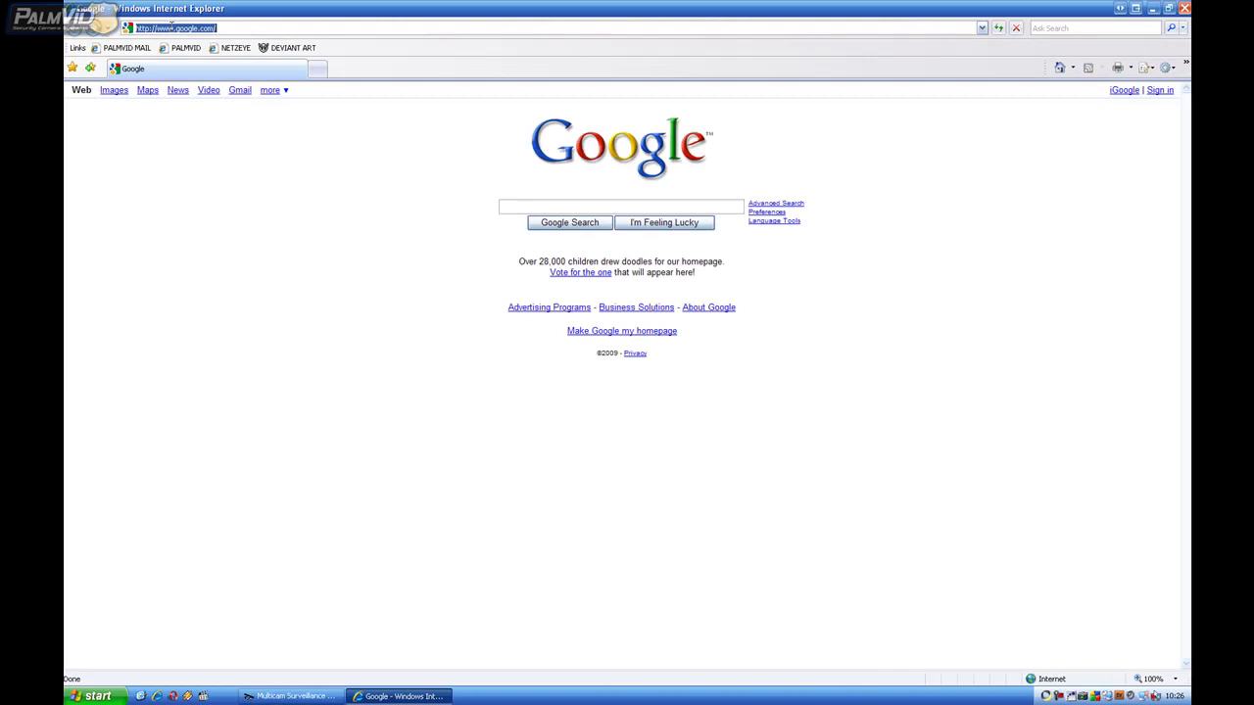
Step: Replace the address bar text and start typing the new hostname 'palmviddemo.'
drag(155, 28, 270, 27)
key(BackSpace)
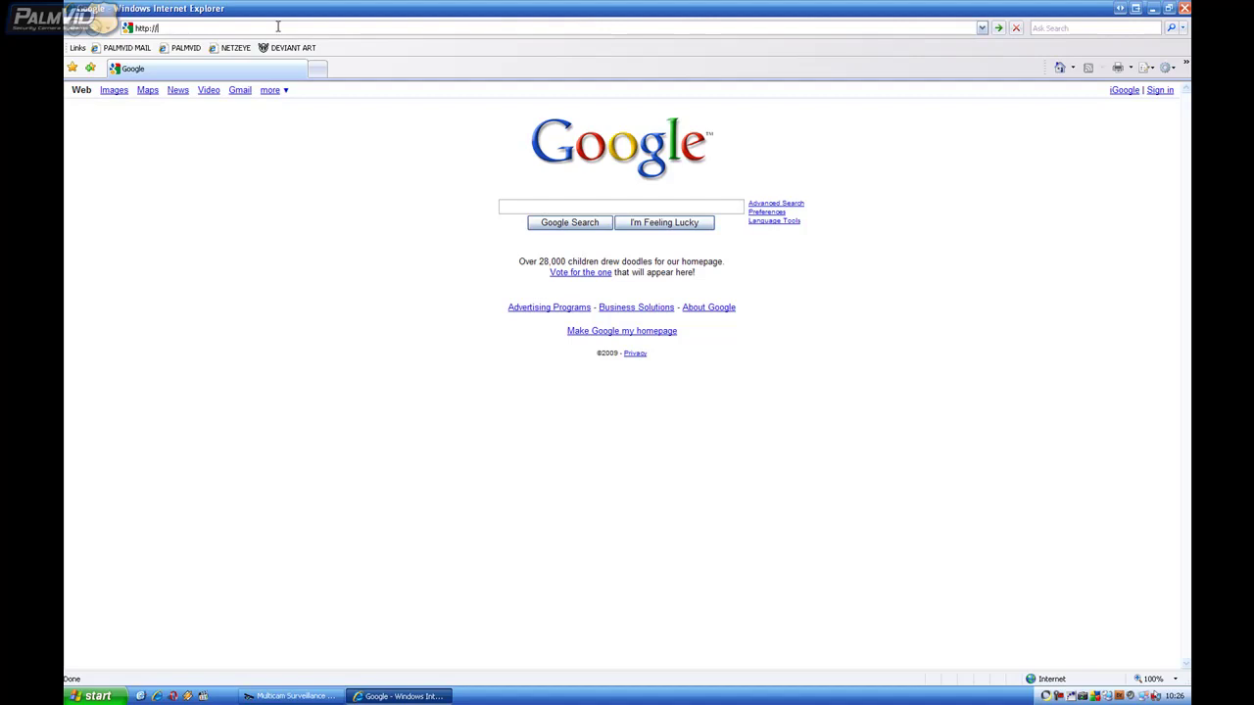
text(palmvid)
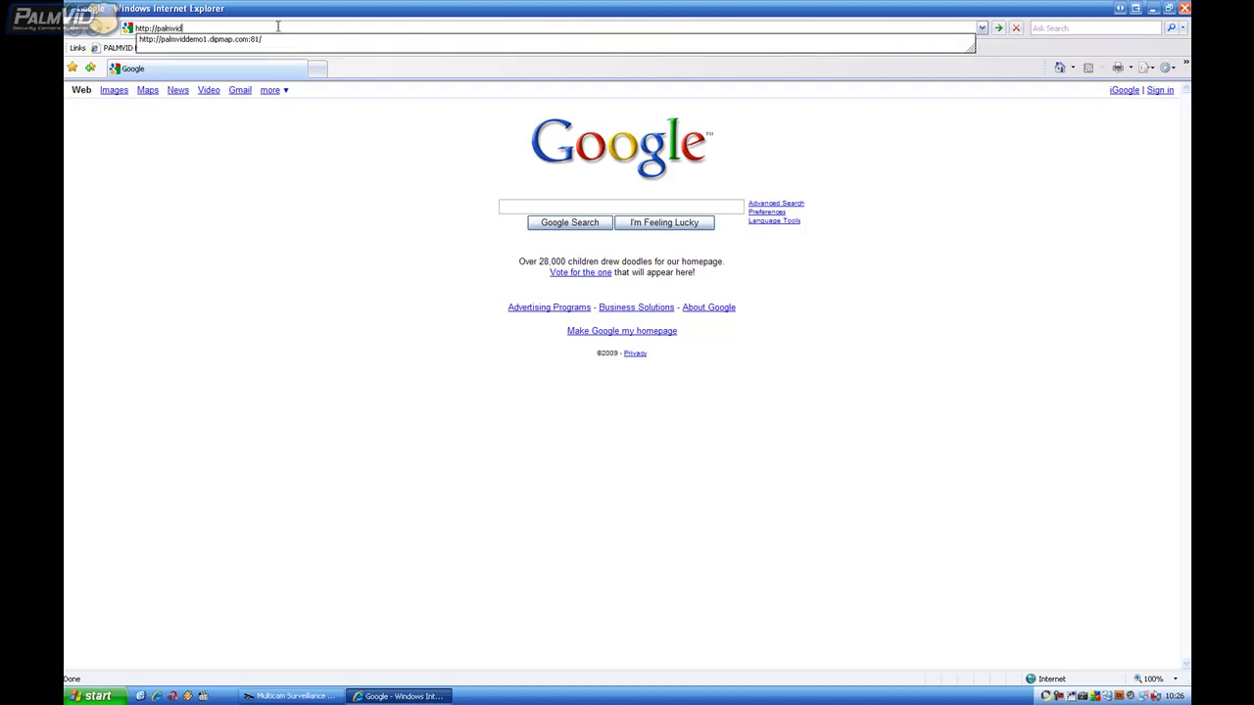
text(demo.)
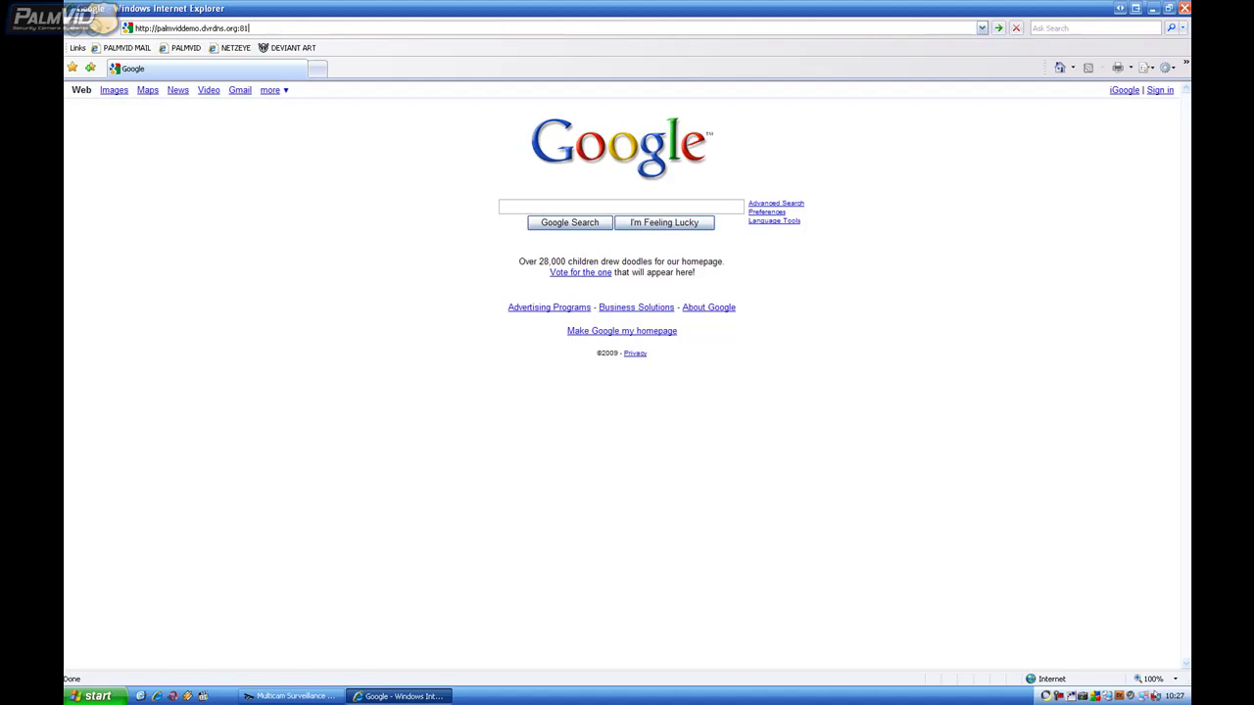
Step: Open palmviddemo.dvrdns.org:81, log in to the webcam and let the browser save the password
text(dvrdns.org:81)
key(Return)
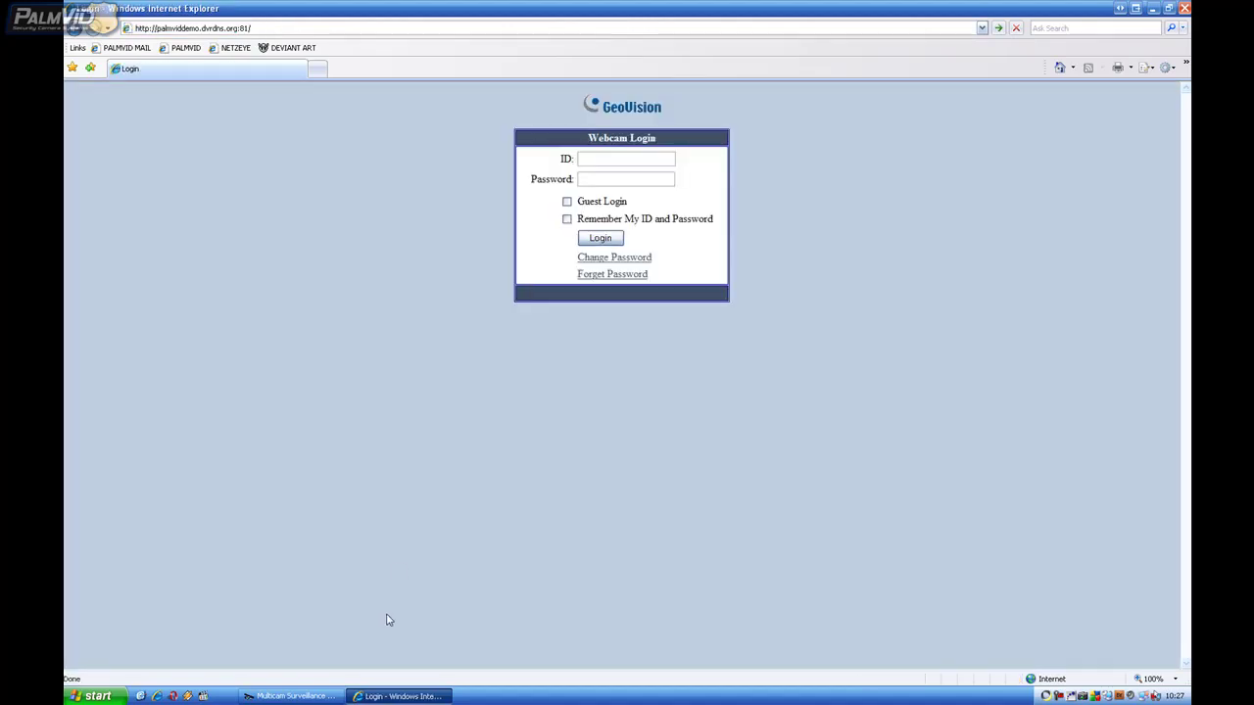
click(605, 160)
key(Return)
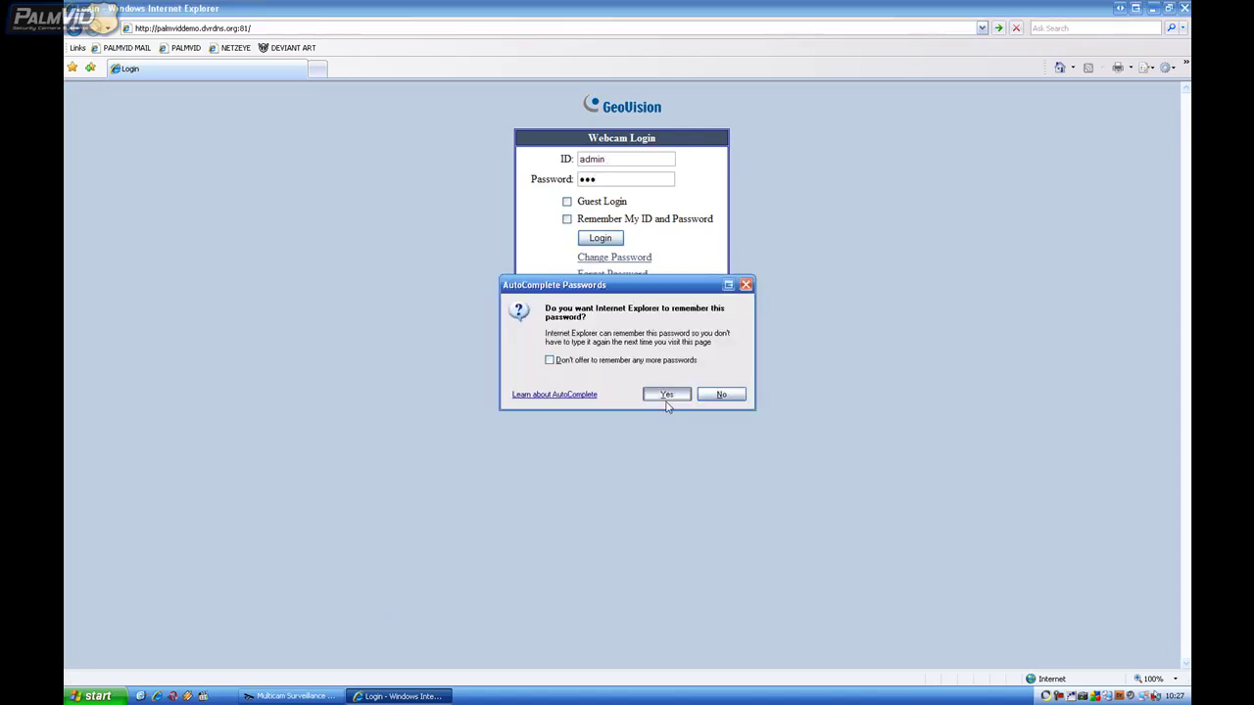
click(666, 395)
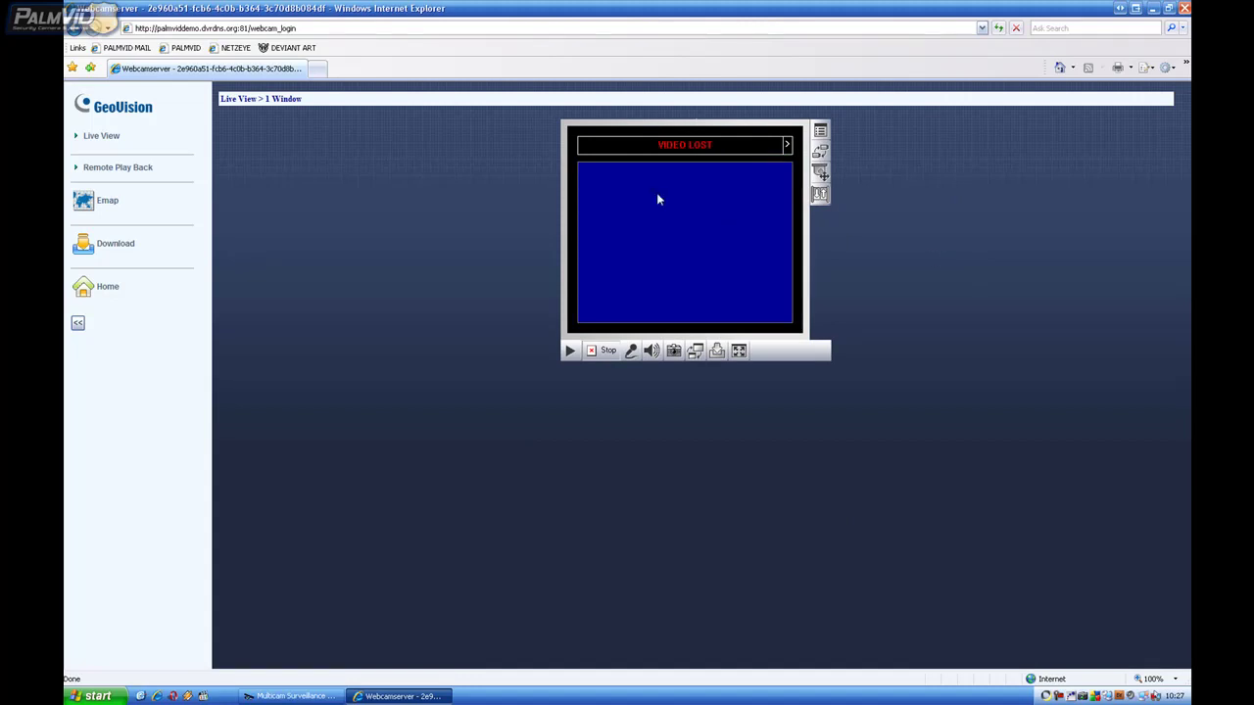
Step: Reload the webcam live view, resending the page data, then close the browser
click(998, 28)
click(602, 404)
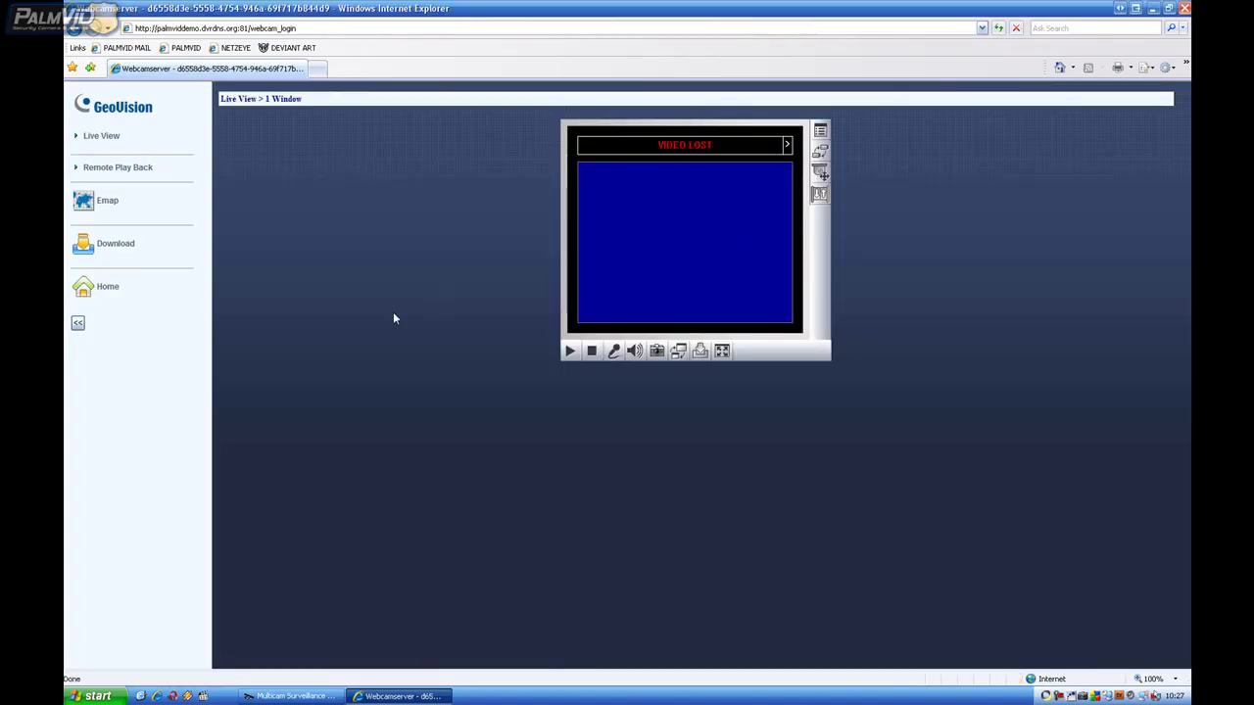
click(1184, 9)
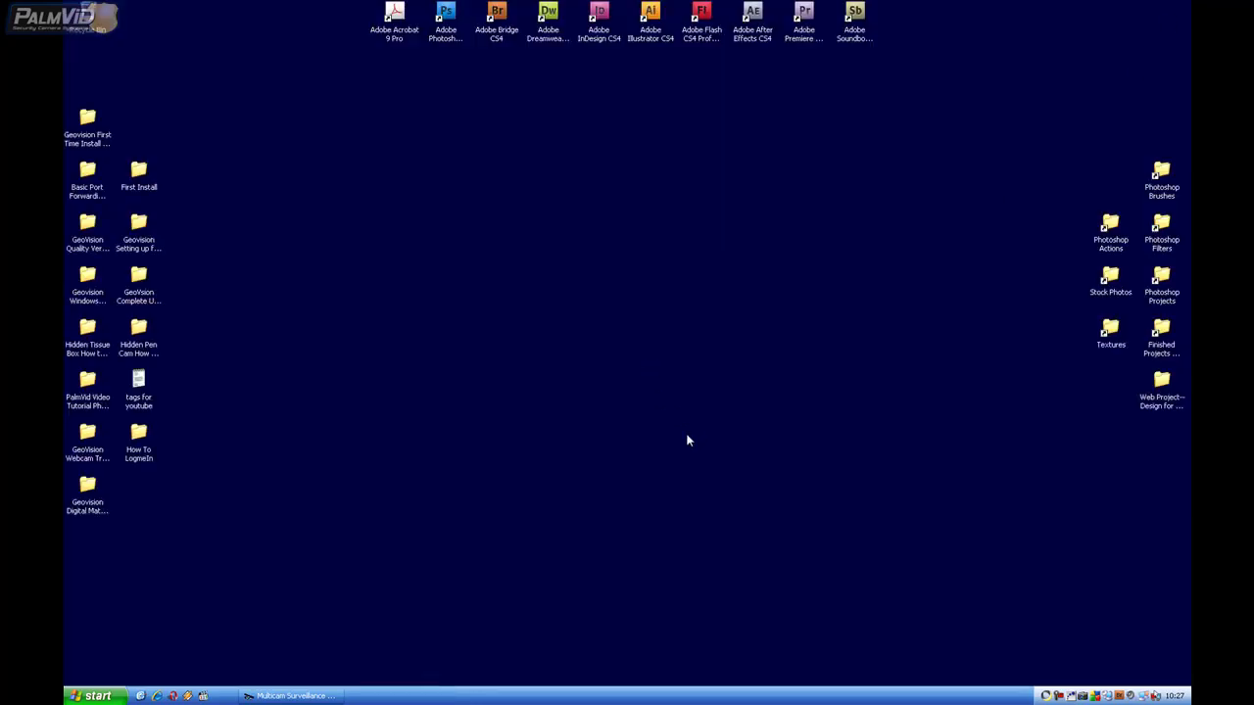